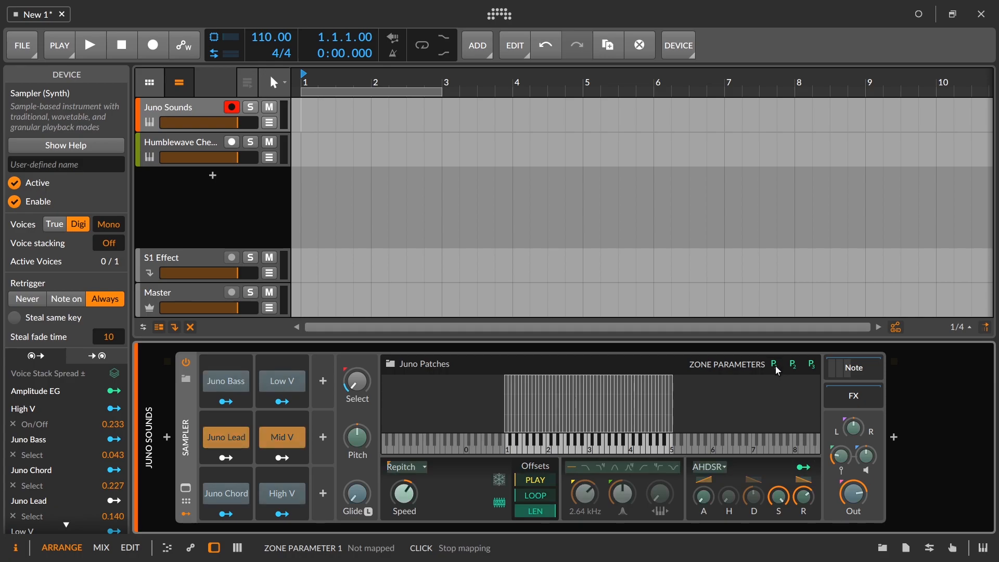
Step: Check the mapping targets of Zone Parameter 1 in the Sampler and leave mapping mode
{"action": "left_click", "coordinate": [774, 365]}
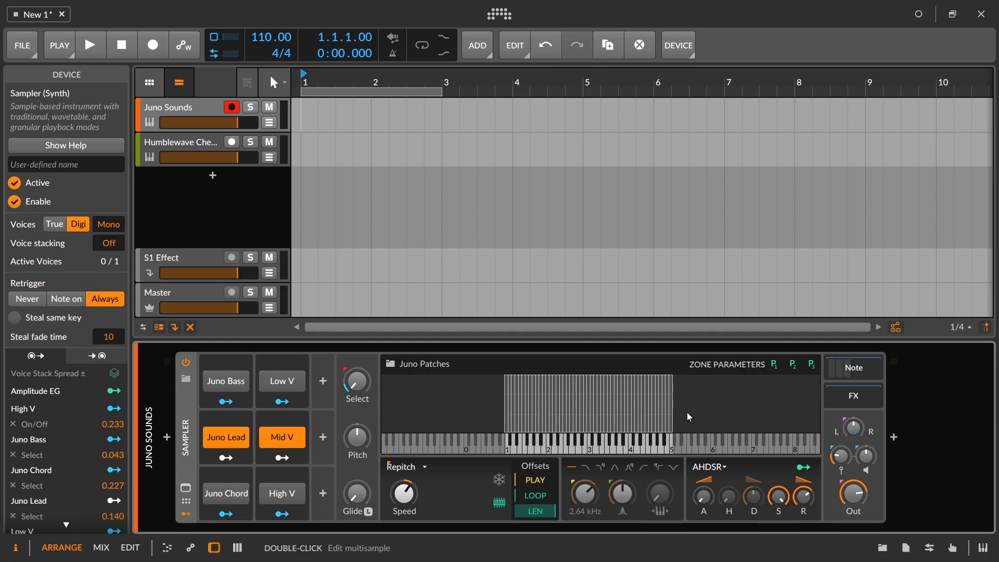
{"action": "left_click", "coordinate": [775, 363]}
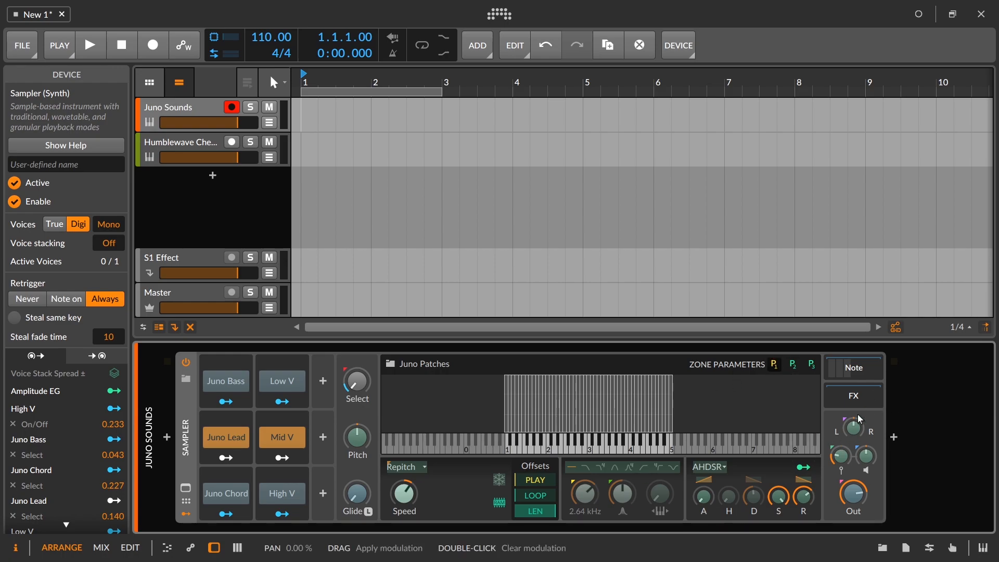
{"action": "left_click", "coordinate": [777, 365]}
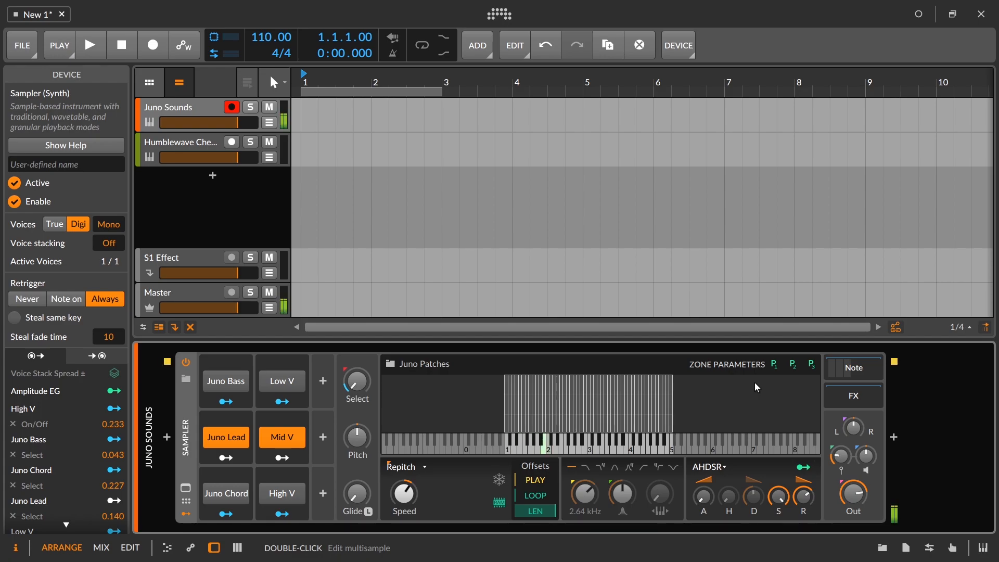
{"action": "left_click_drag", "start_coordinate": [707, 500], "coordinate": [713, 505]}
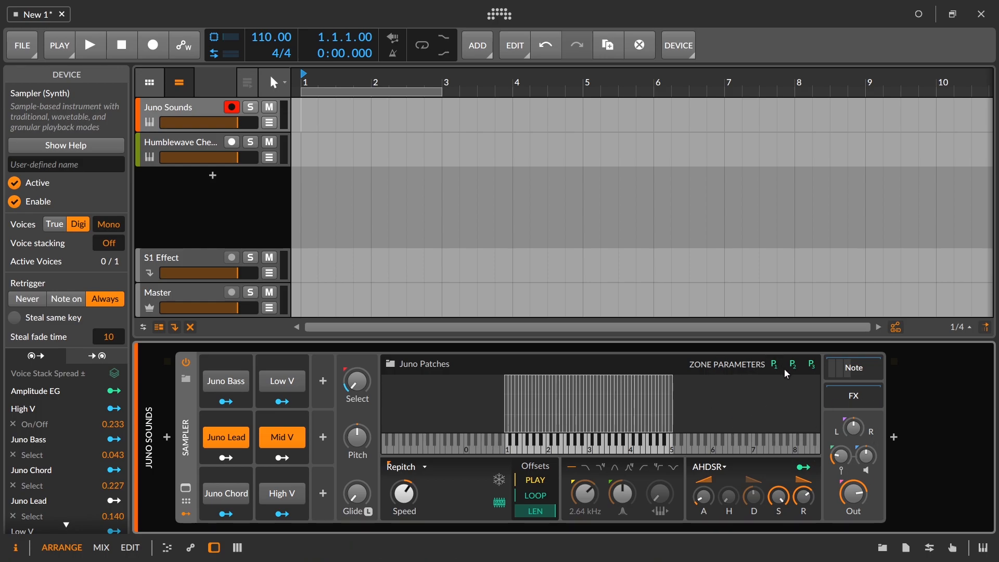
Step: In the multisample editor, set Z Param 1 to 100 % for the 12 mid-velocity Juno Lead zones of the lowest octave
{"action": "left_click", "coordinate": [186, 489]}
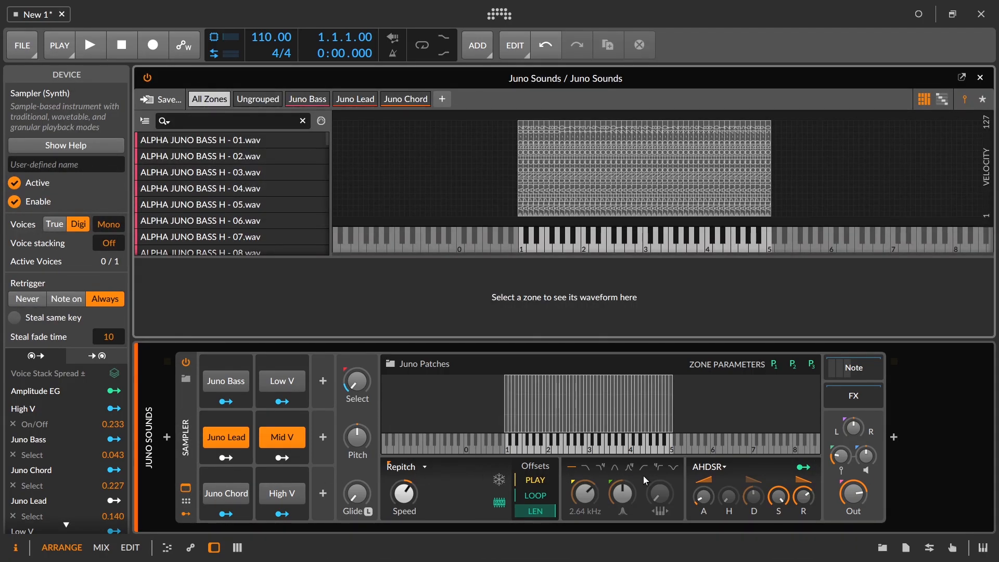
{"action": "left_click", "coordinate": [365, 102]}
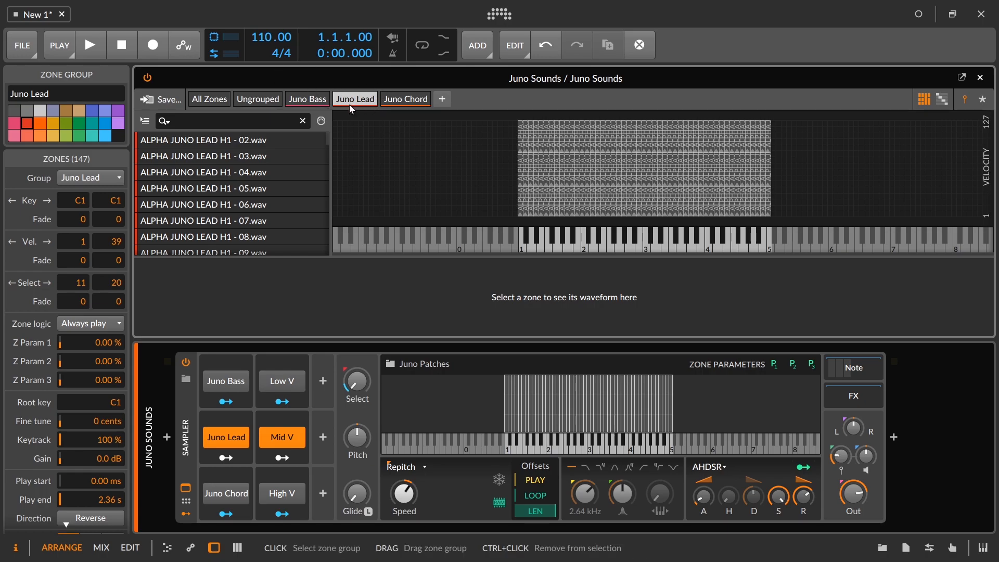
{"action": "left_click_drag", "start_coordinate": [494, 171], "coordinate": [579, 169]}
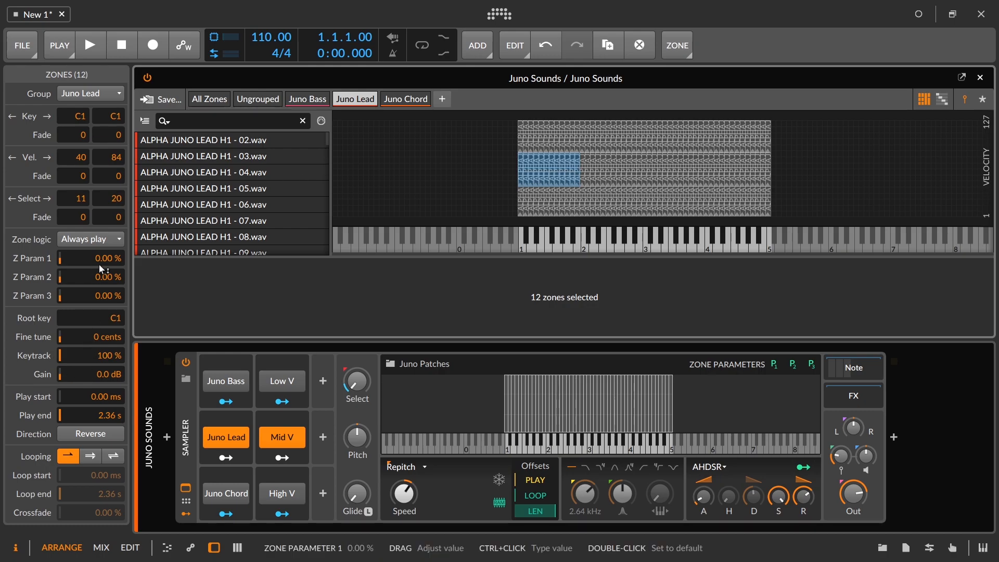
{"action": "left_click_drag", "start_coordinate": [99, 261], "coordinate": [98, 208]}
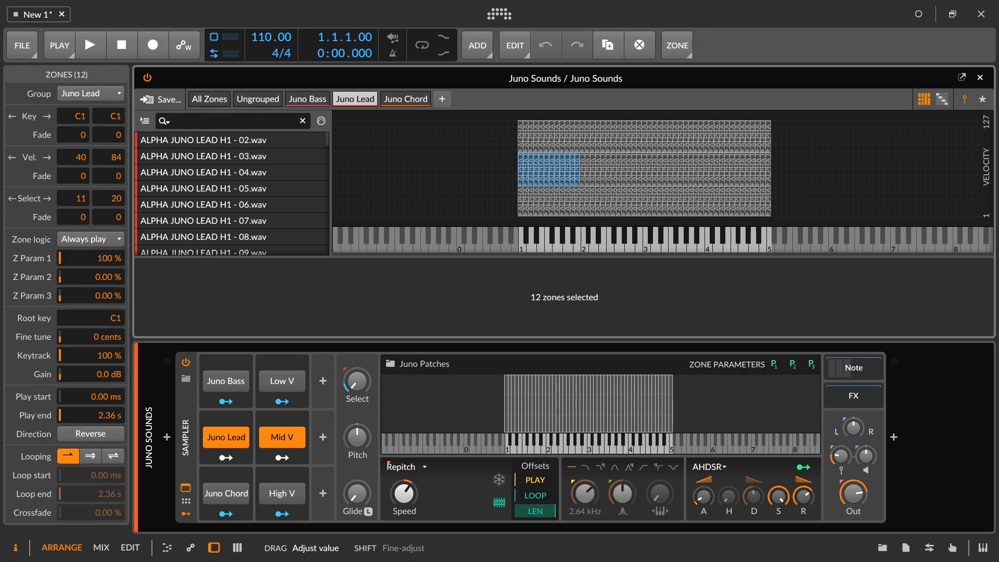
{"action": "left_click_drag", "start_coordinate": [99, 260], "coordinate": [98, 260]}
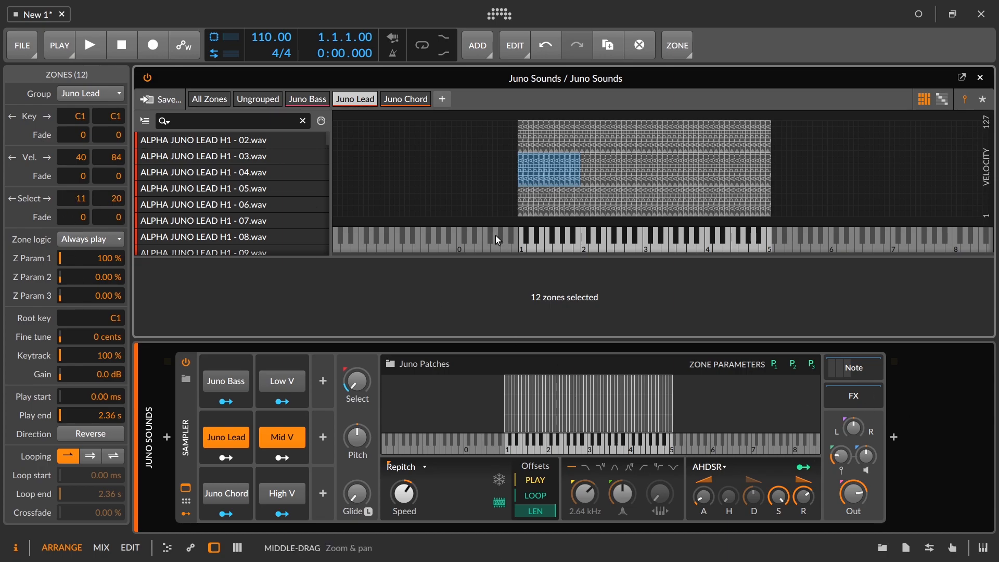
{"action": "left_click", "coordinate": [185, 488]}
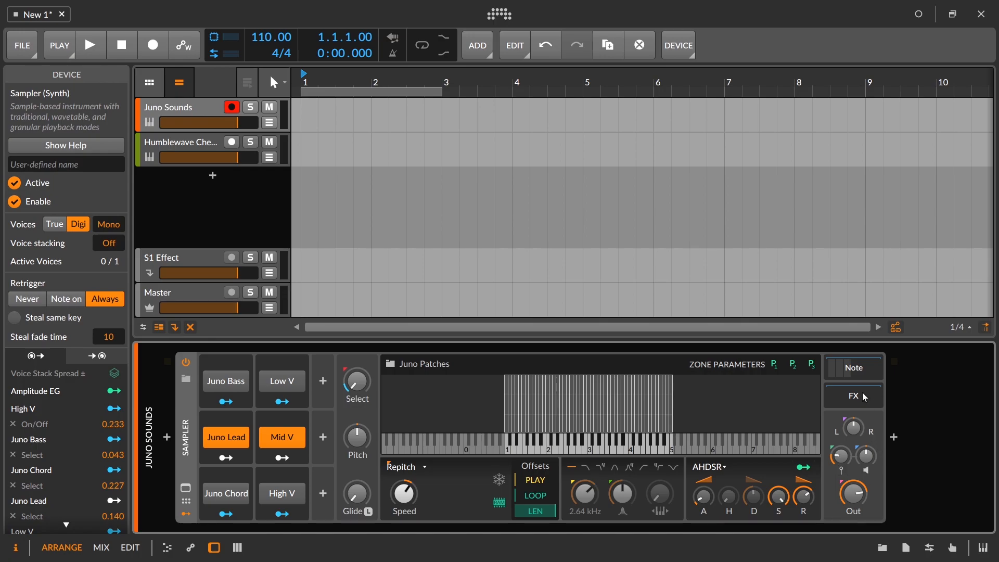
Step: Find the Destruction presets for "chain" and insert the Blurry Overdrive preset after the Sampler
{"action": "left_click", "coordinate": [894, 438]}
{"action": "type", "text": "cha"}
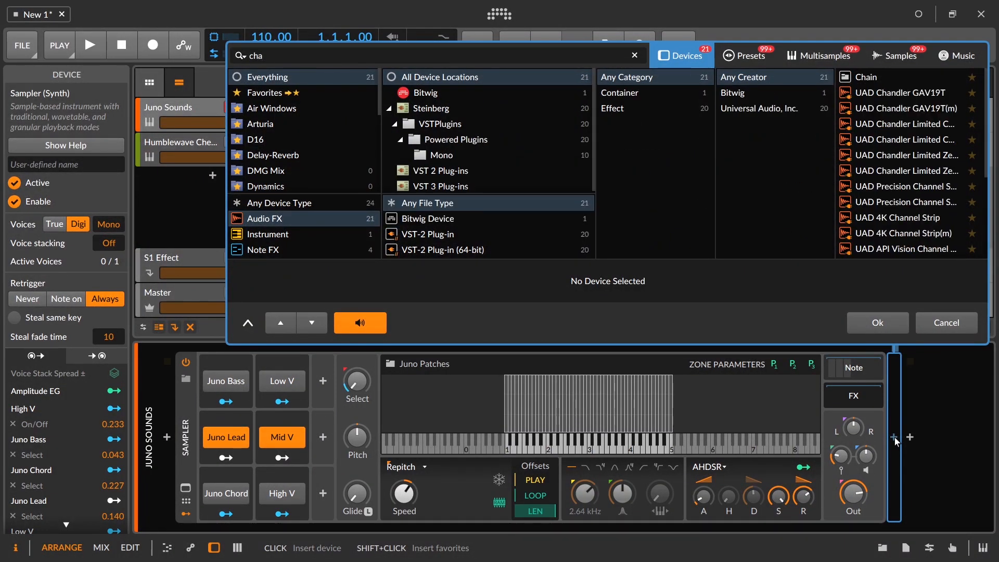
{"action": "type", "text": "in"}
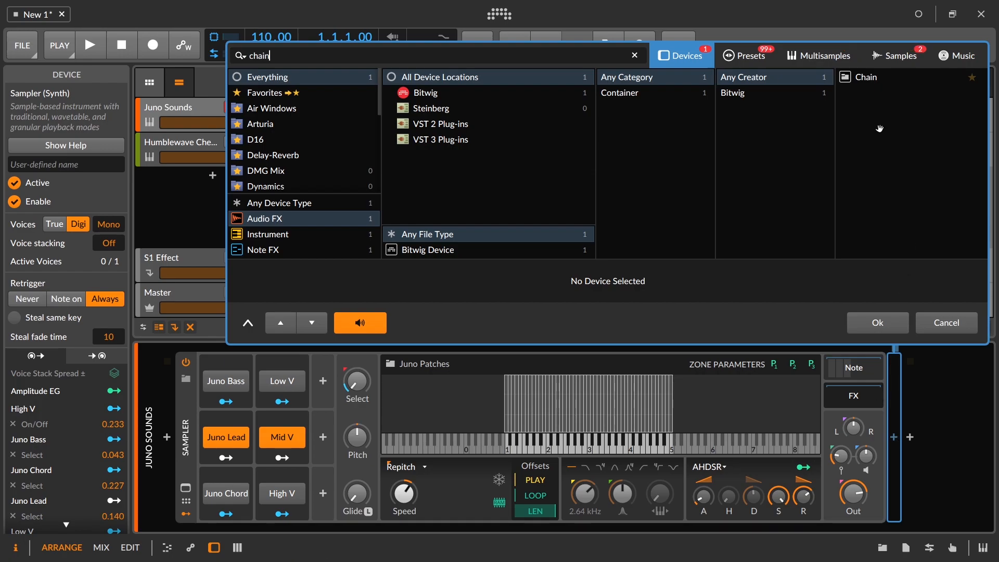
{"action": "left_click", "coordinate": [755, 58]}
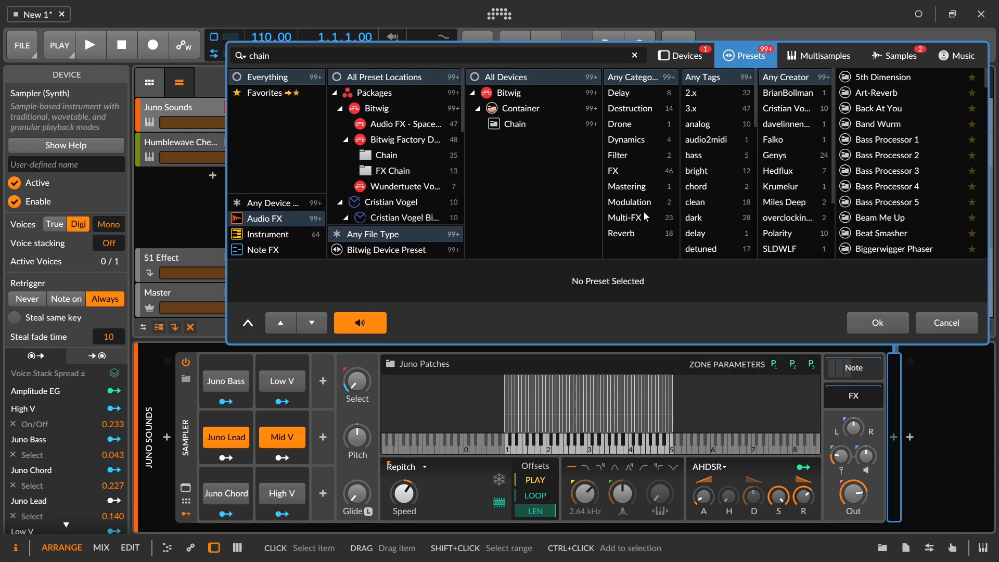
{"action": "left_click", "coordinate": [642, 97]}
{"action": "left_click", "coordinate": [640, 108]}
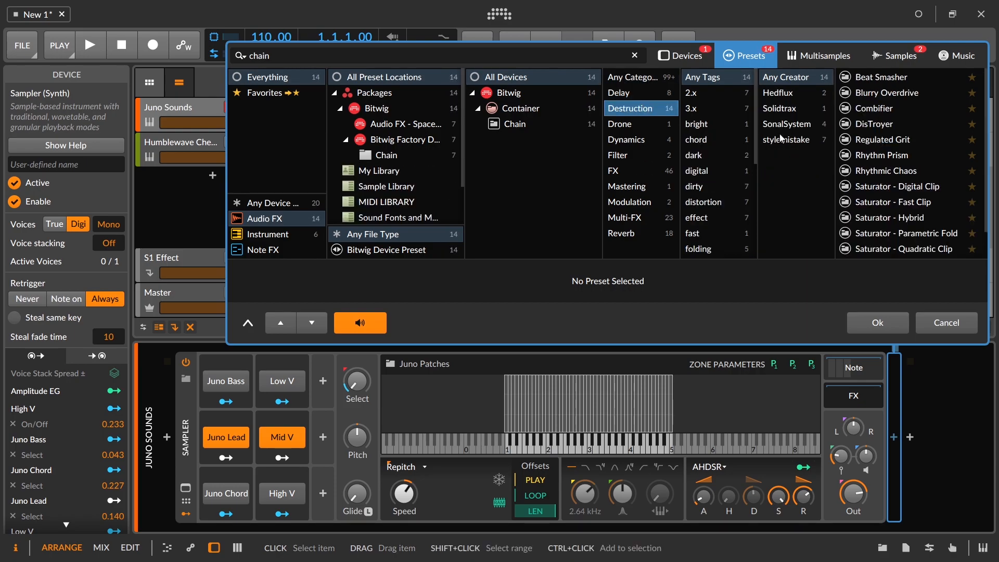
{"action": "scroll", "coordinate": [979, 112], "scroll_direction": "down", "scroll_amount": 2}
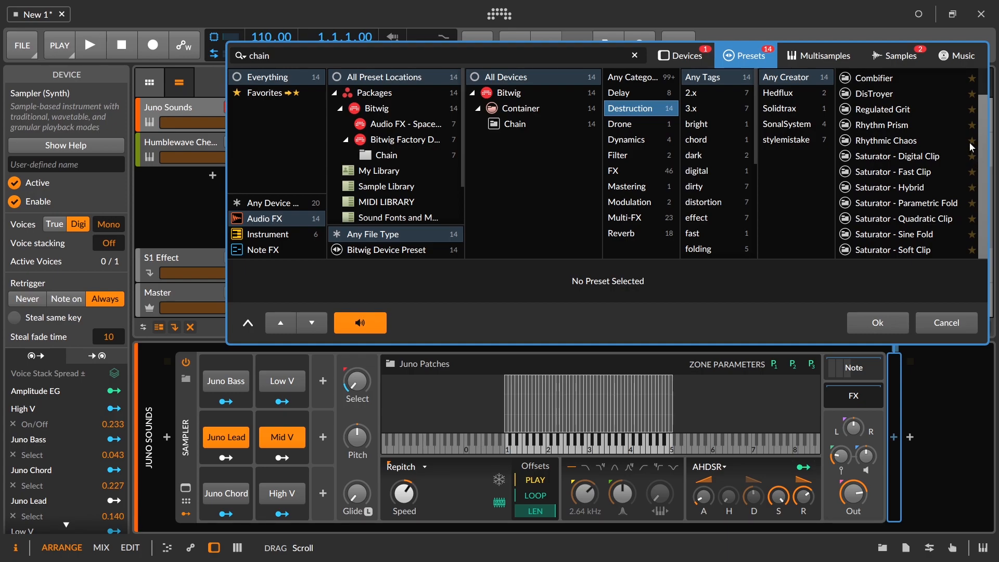
{"action": "scroll", "coordinate": [966, 115], "scroll_direction": "up", "scroll_amount": 2}
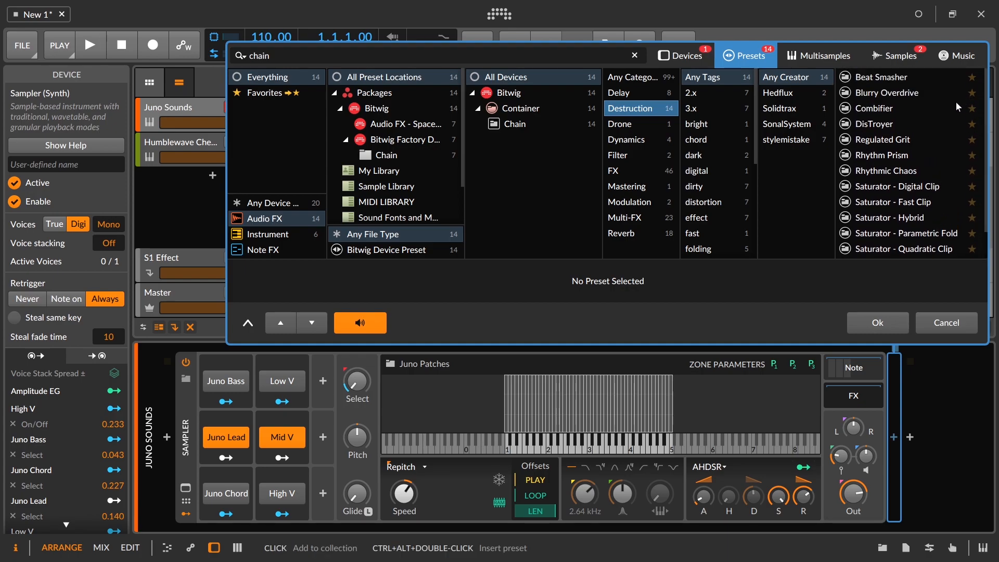
{"action": "left_click", "coordinate": [910, 95]}
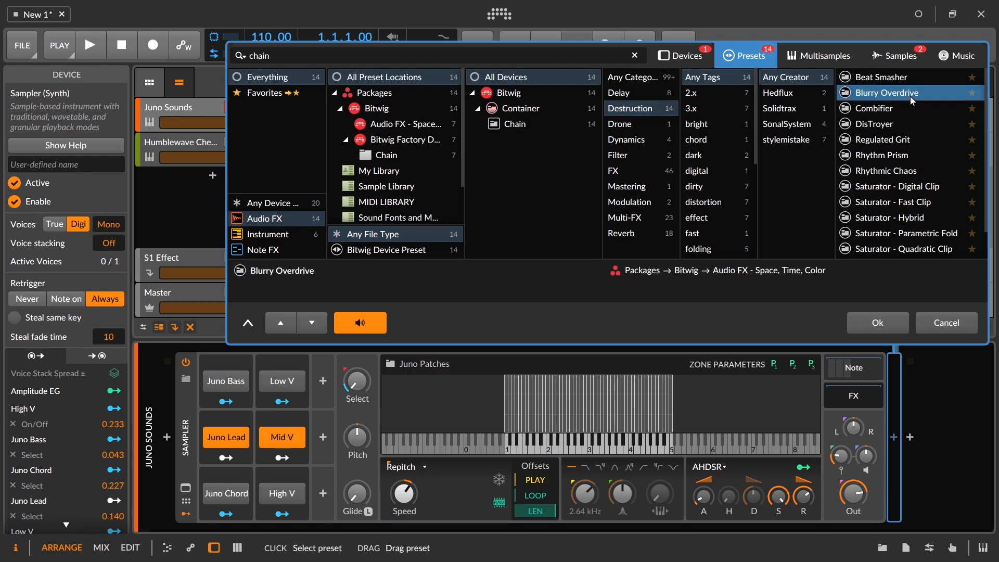
{"action": "left_click", "coordinate": [866, 326]}
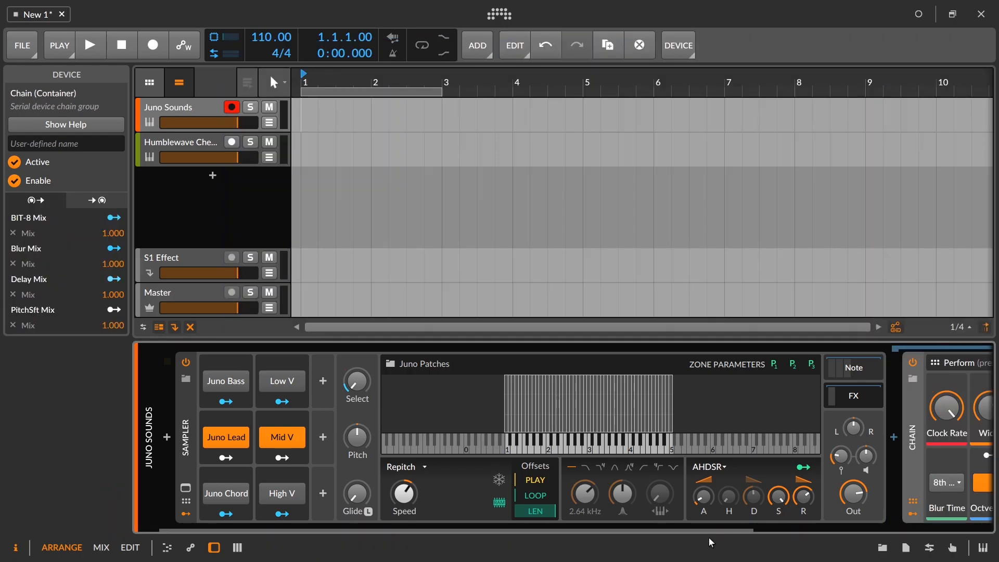
Step: Inspect the Blurry Overdrive container's controls and open its nested device chain
{"action": "left_click_drag", "start_coordinate": [714, 531], "coordinate": [905, 504]}
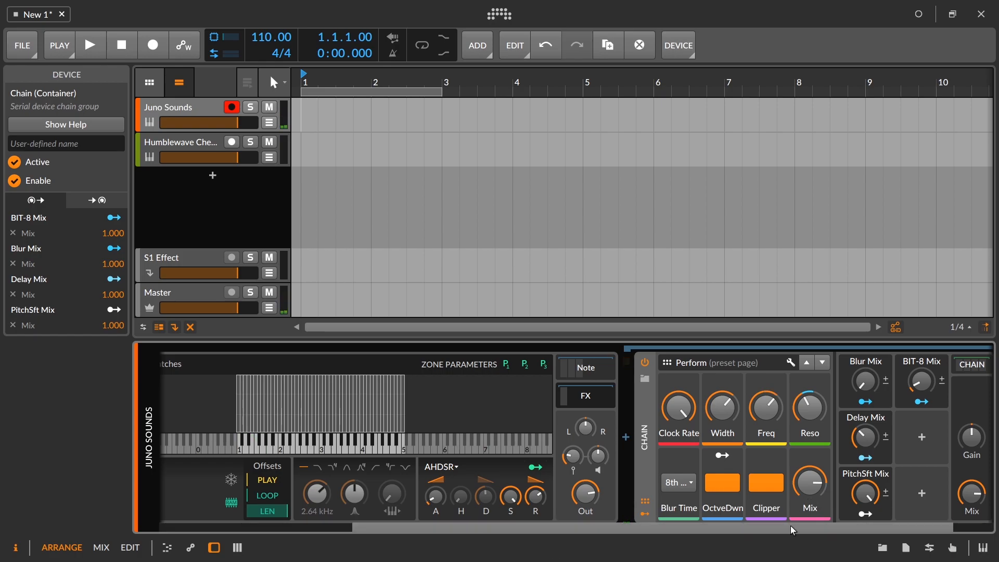
{"action": "left_click_drag", "start_coordinate": [791, 529], "coordinate": [901, 515]}
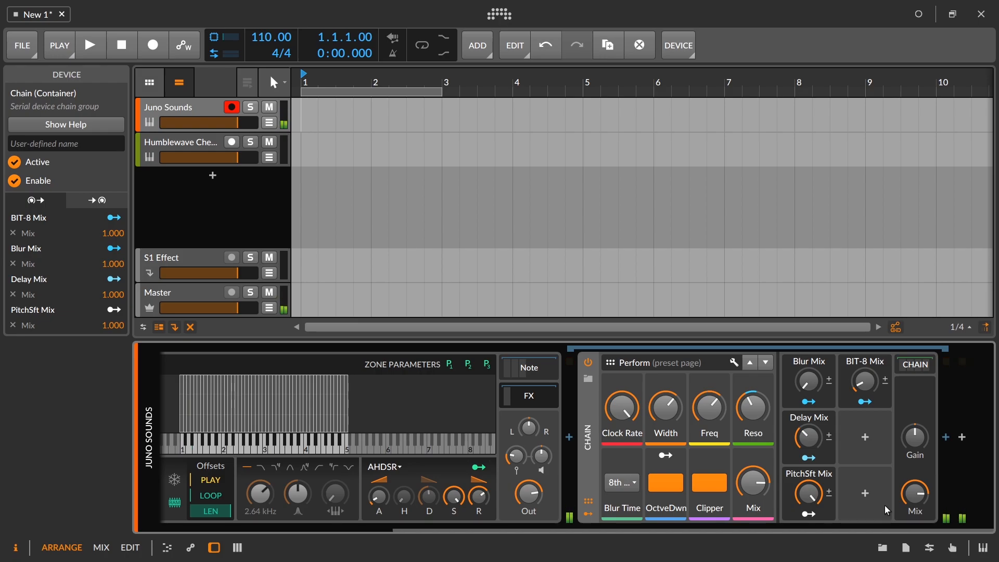
{"action": "left_click", "coordinate": [917, 364]}
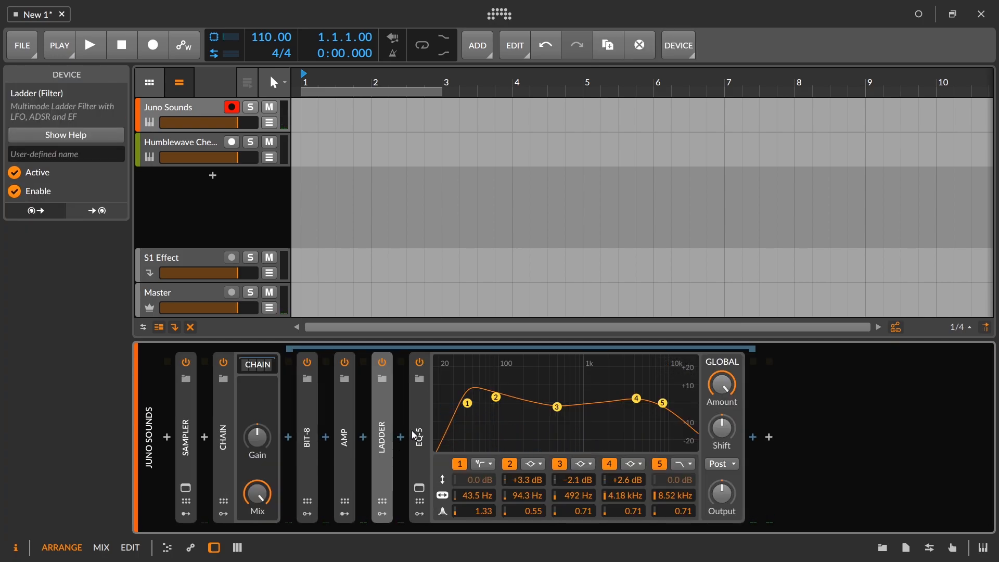
Step: Expand the Sampler and delete the Bit-8 device from its FX chain
{"action": "double_click", "coordinate": [413, 434]}
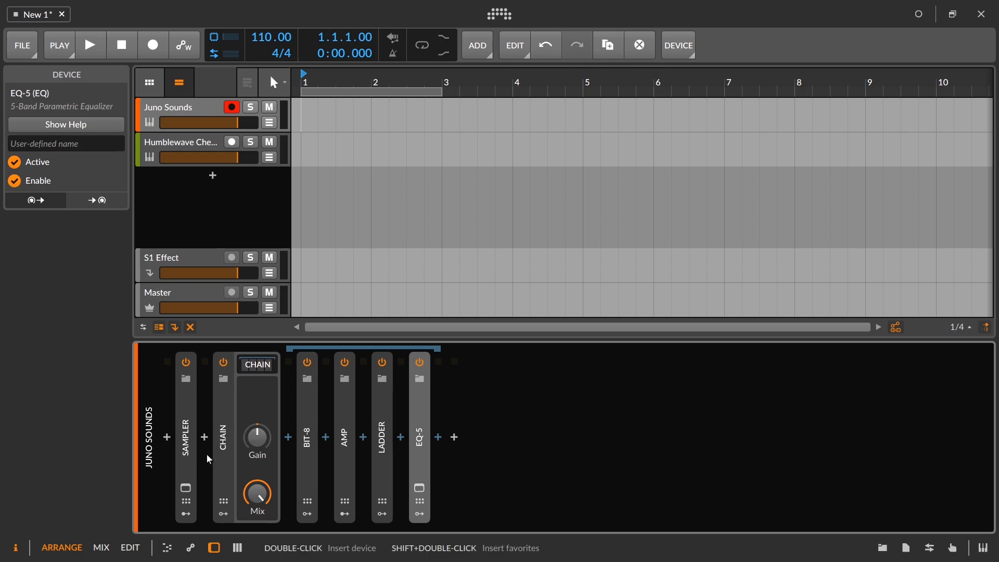
{"action": "double_click", "coordinate": [186, 437]}
{"action": "left_click_drag", "start_coordinate": [595, 525], "coordinate": [835, 483]}
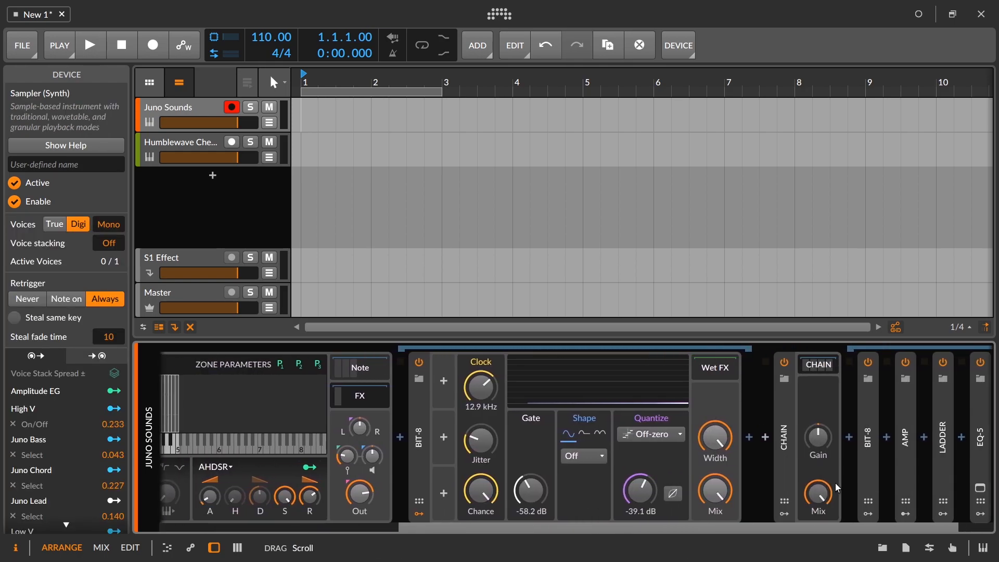
{"action": "left_click", "coordinate": [424, 404]}
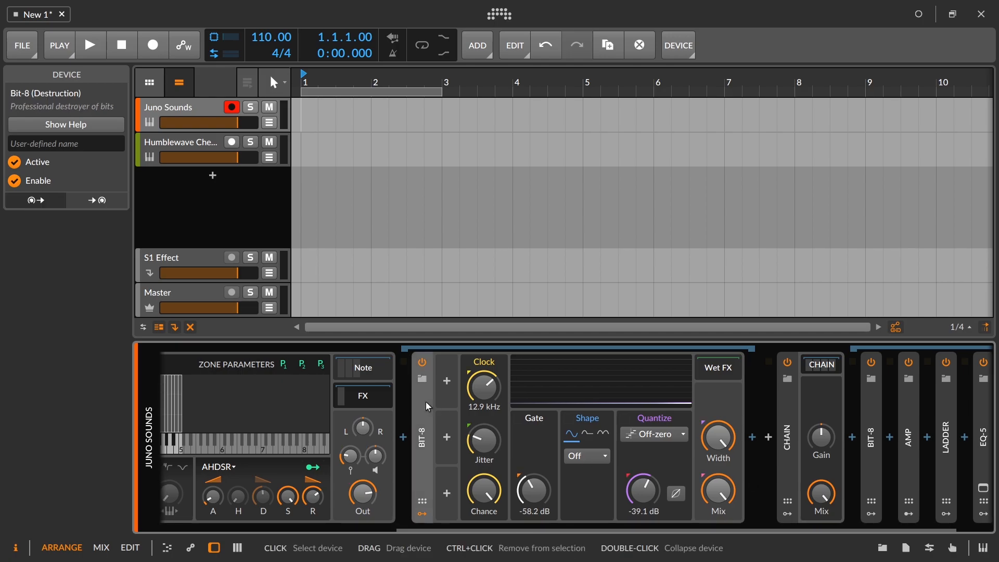
{"action": "double_click", "coordinate": [426, 402]}
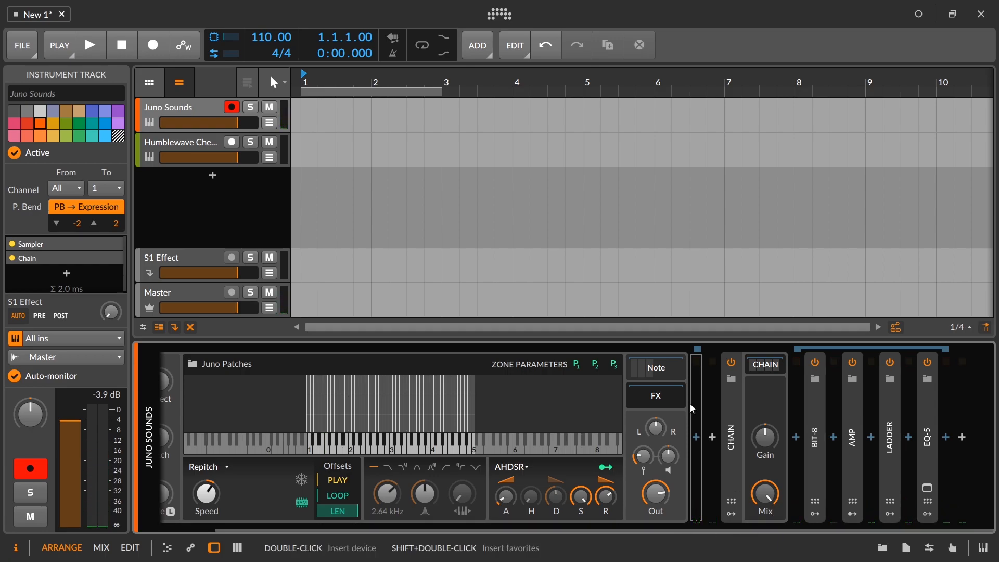
Step: Move the Chain with Bit-8, Amp, Ladder and EQ-5 into the Sampler's FX slot and turn its Mix fully down
{"action": "left_click", "coordinate": [735, 410]}
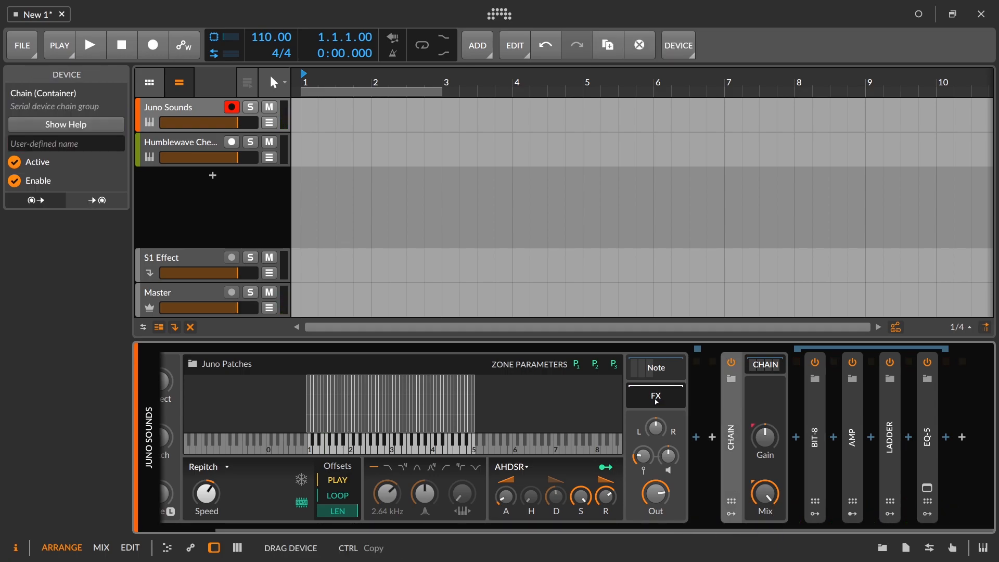
{"action": "left_click_drag", "start_coordinate": [752, 496], "coordinate": [745, 515]}
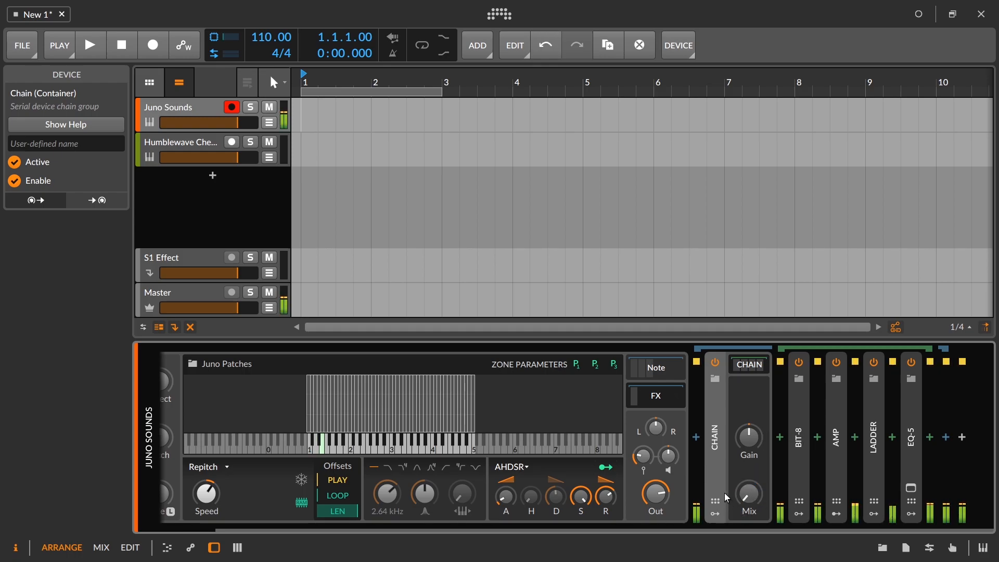
Step: Map Zone Parameter 1 to the Mix of the Chain in the Sampler's FX slot and collapse that Chain
{"action": "left_click", "coordinate": [582, 369]}
{"action": "left_click_drag", "start_coordinate": [749, 493], "coordinate": [749, 457]}
{"action": "left_click", "coordinate": [578, 367]}
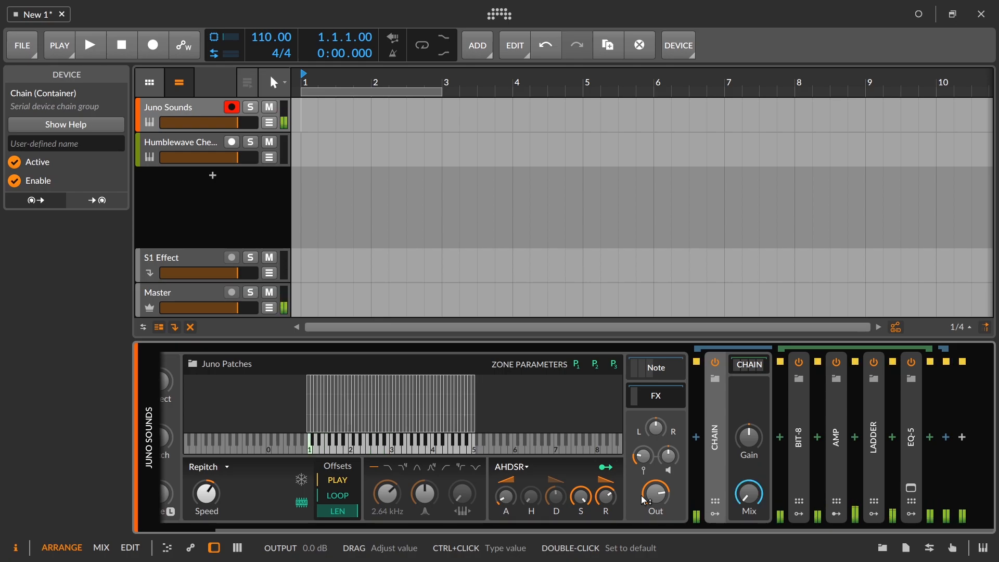
{"action": "double_click", "coordinate": [714, 416]}
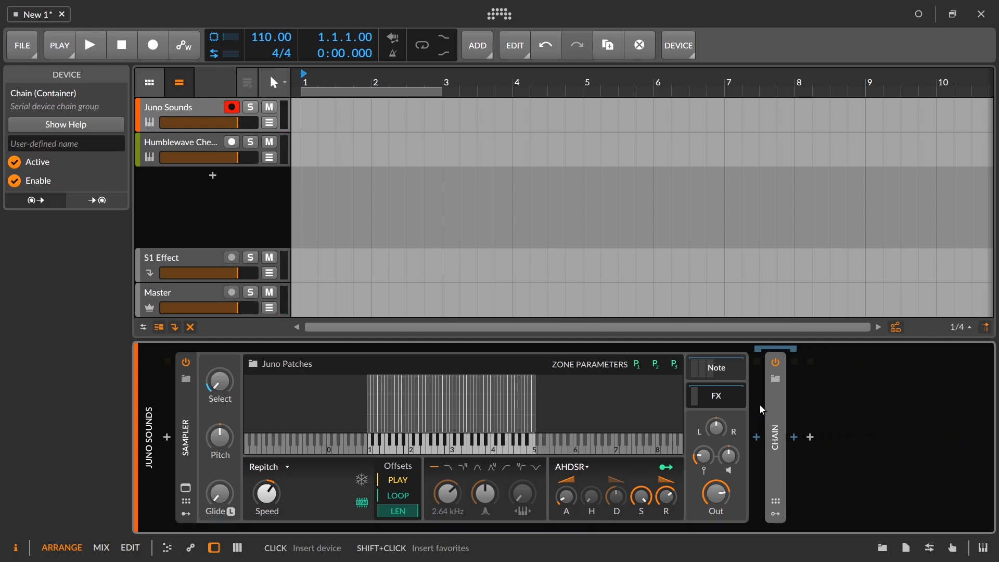
{"action": "double_click", "coordinate": [784, 400]}
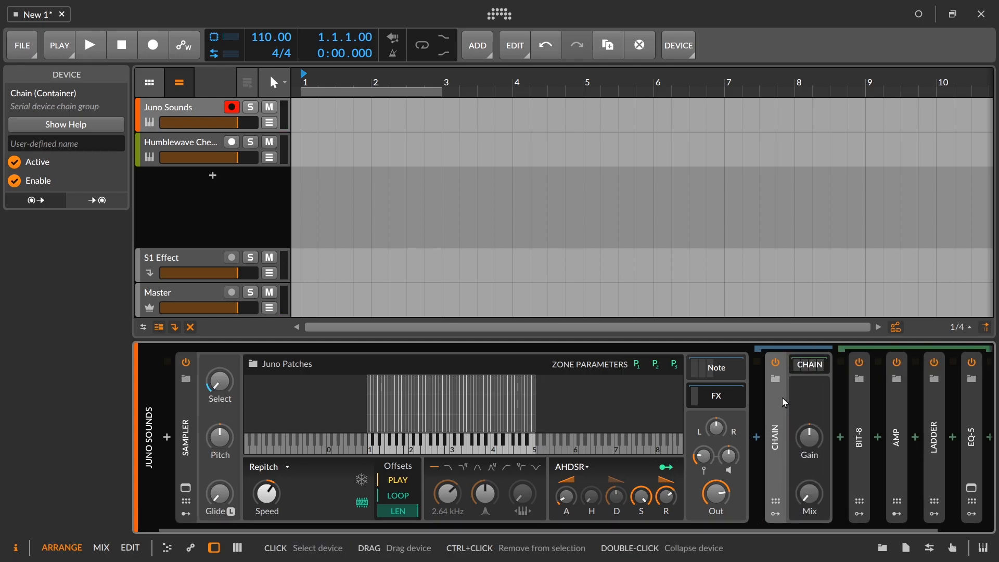
{"action": "double_click", "coordinate": [779, 396]}
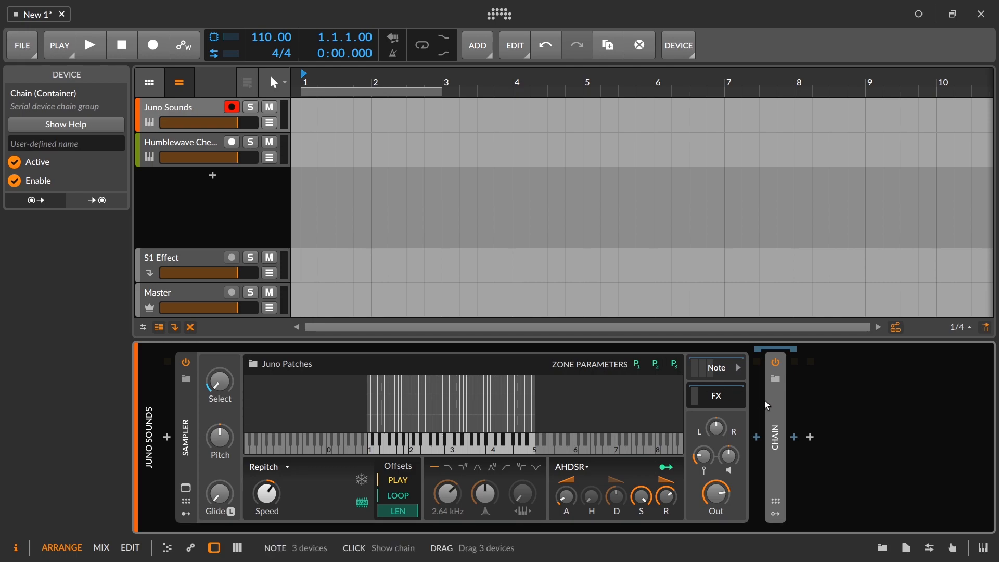
Step: Insert an empty Chain device after the Sampler and collapse the Sampler
{"action": "left_click", "coordinate": [811, 437]}
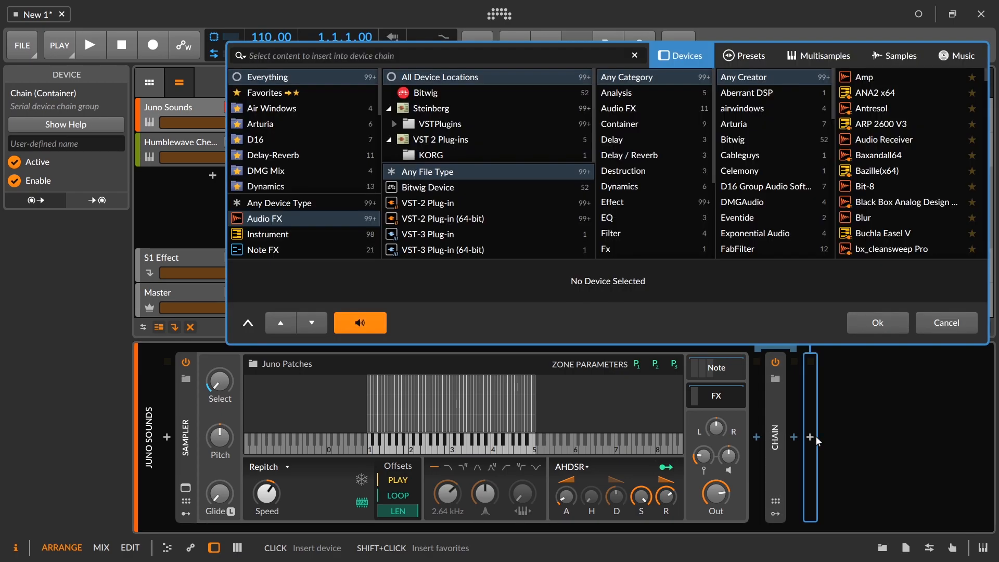
{"action": "type", "text": "chain"}
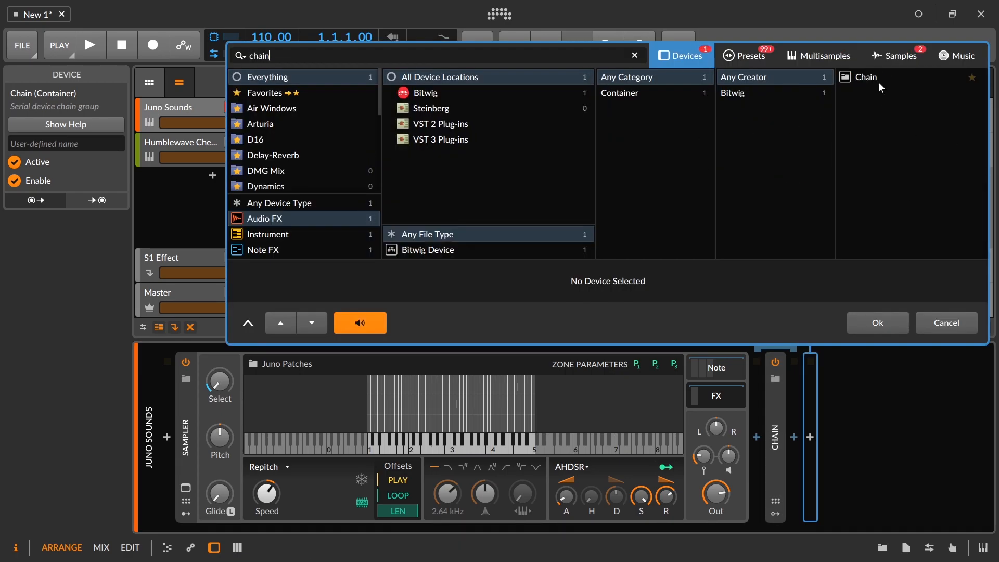
{"action": "left_click", "coordinate": [884, 78]}
{"action": "left_click", "coordinate": [878, 323]}
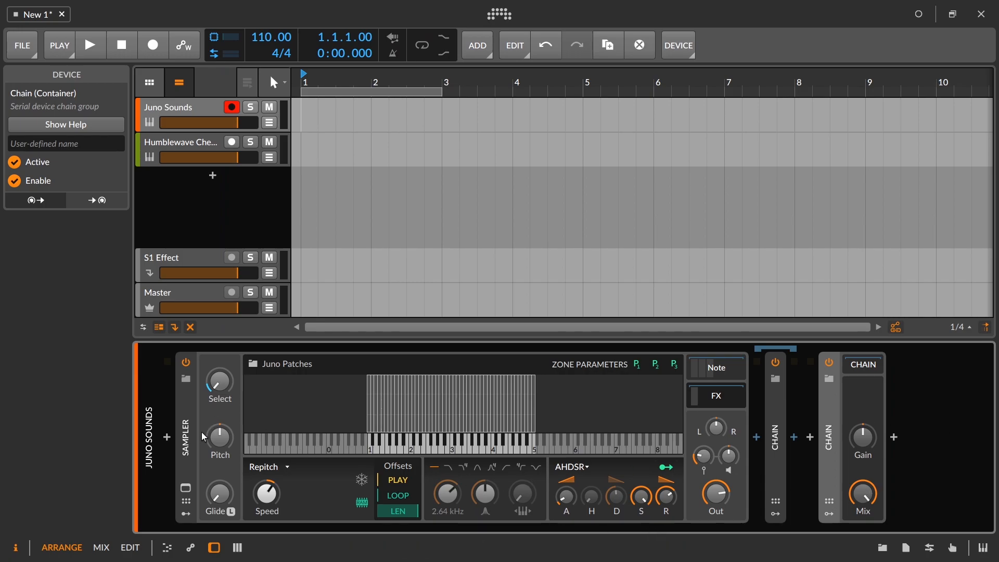
{"action": "double_click", "coordinate": [186, 441]}
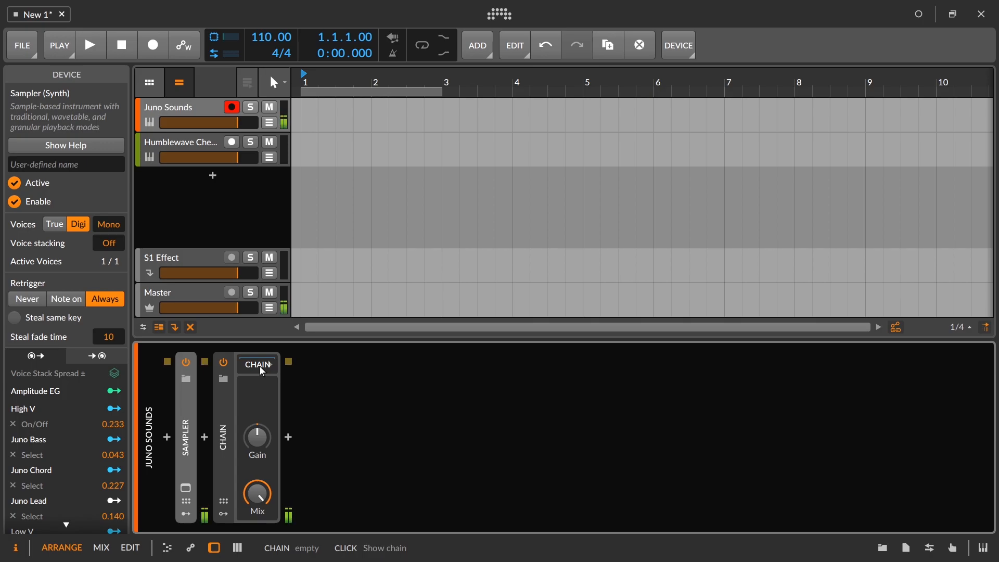
Step: Fill the new Chain with Chorus, Freq Shifter, Reverb, Klapperschlange and EQ-5, and raise the EQ-5 output gain
{"action": "left_click", "coordinate": [266, 369]}
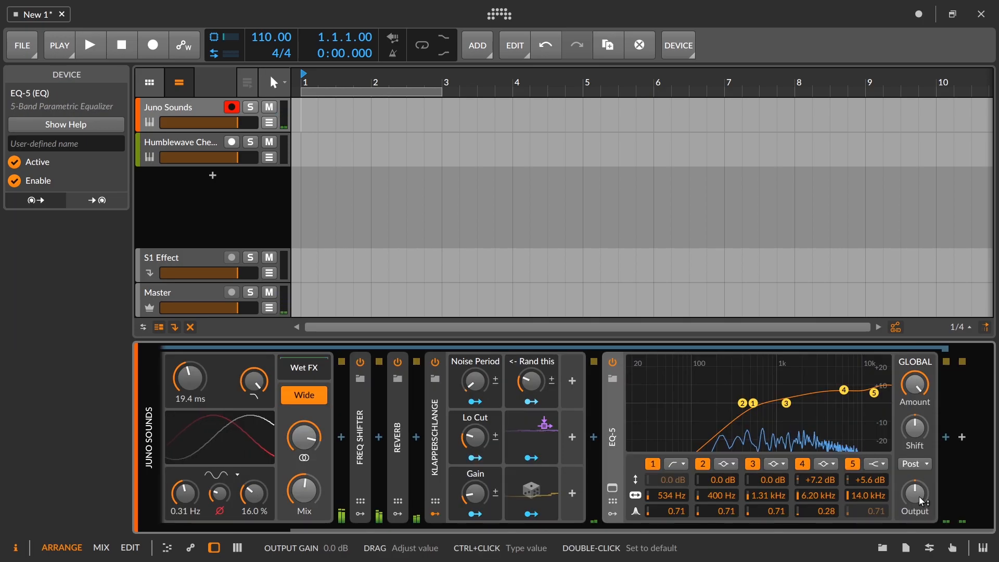
{"action": "left_click_drag", "start_coordinate": [923, 502], "coordinate": [924, 494]}
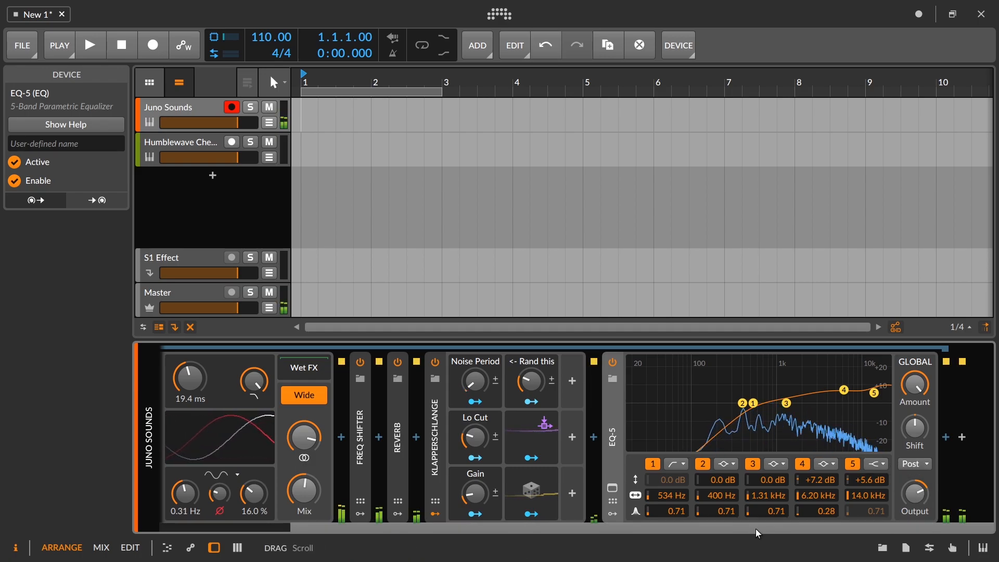
Step: Collapse the EQ-5, Chorus and Klapperschlange devices, including Klapperschlange's modulators, so the new Chain's contents are compact
{"action": "left_click_drag", "start_coordinate": [757, 530], "coordinate": [615, 530]}
{"action": "double_click", "coordinate": [768, 440]}
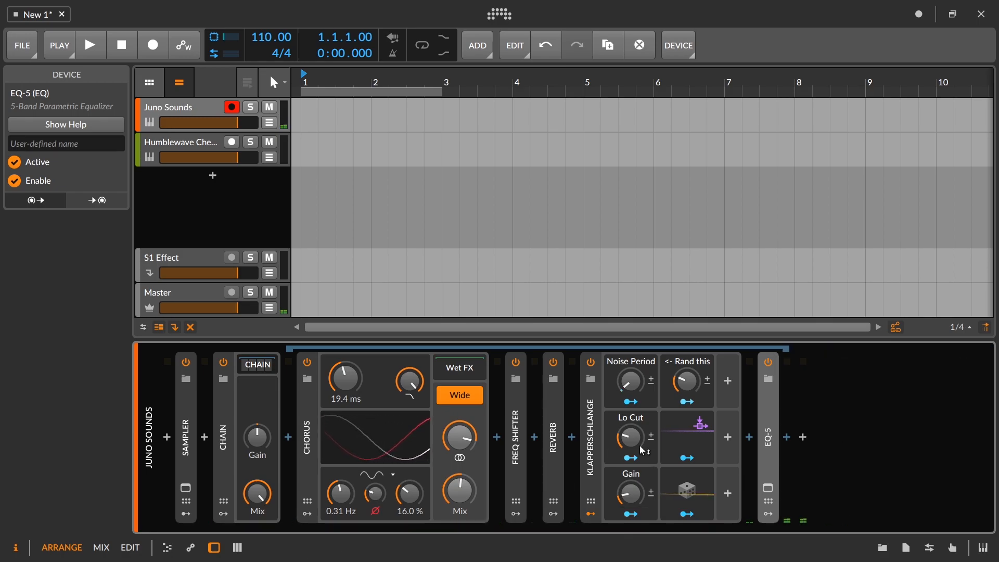
{"action": "double_click", "coordinate": [589, 461]}
{"action": "double_click", "coordinate": [308, 442]}
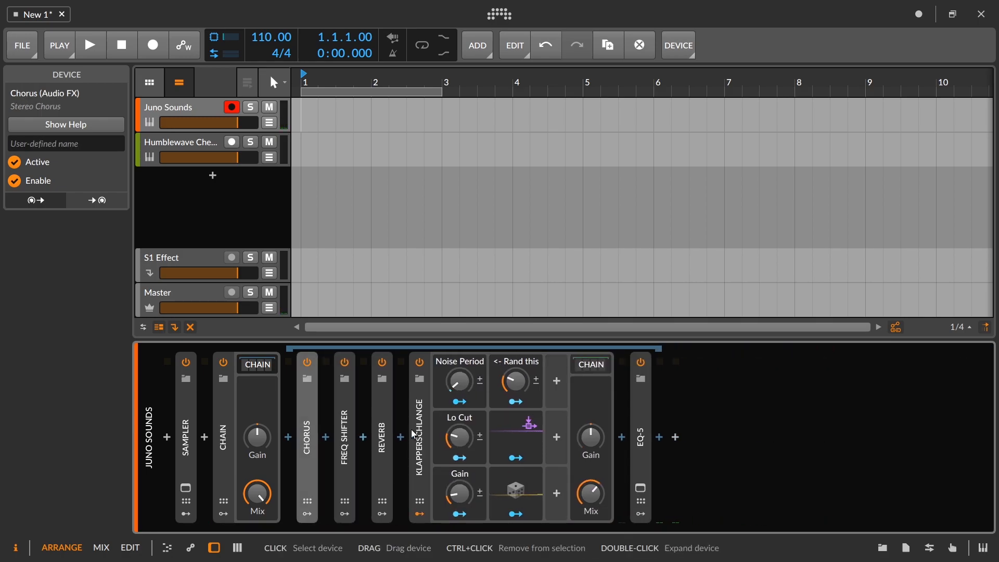
{"action": "double_click", "coordinate": [431, 432]}
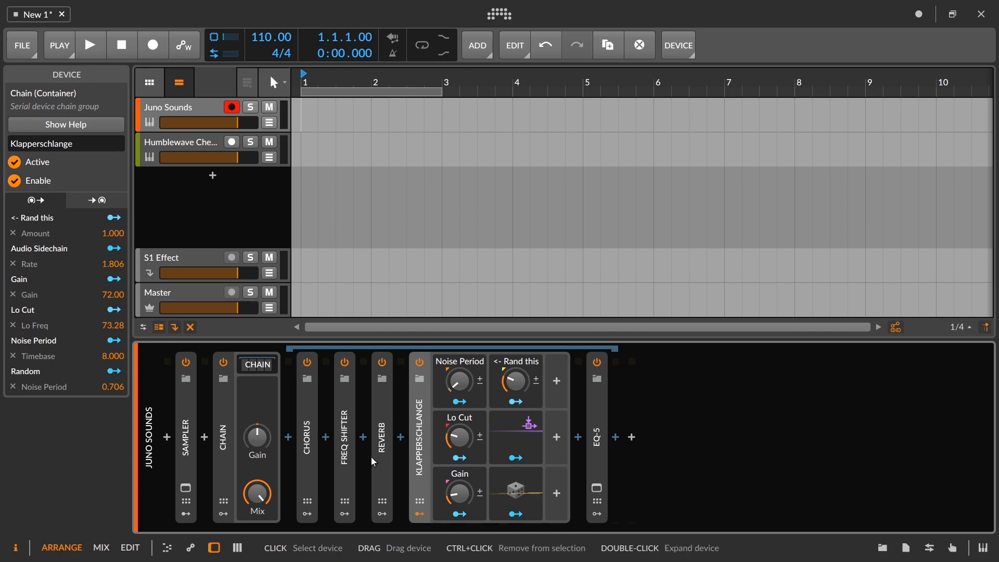
{"action": "double_click", "coordinate": [420, 448]}
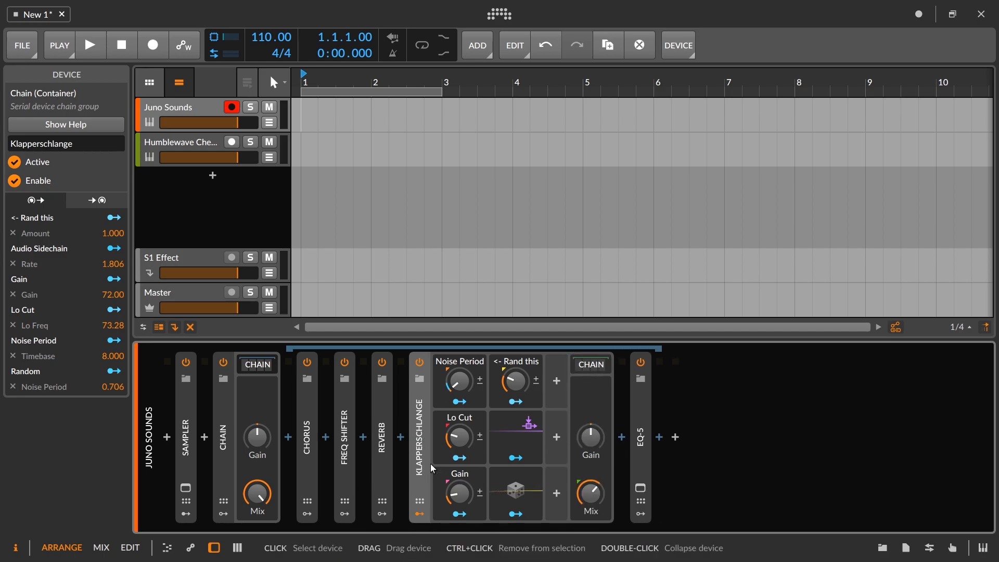
{"action": "left_click", "coordinate": [420, 516]}
{"action": "double_click", "coordinate": [420, 452]}
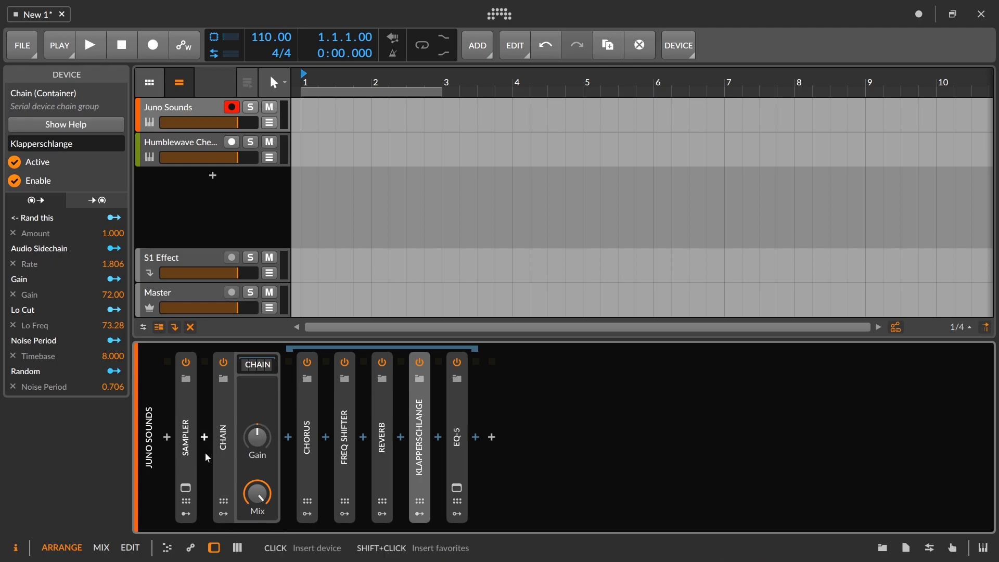
Step: Expand the Sampler, move the Chain with the Chorus effects into its FX slot and turn that Chain's Mix fully down
{"action": "double_click", "coordinate": [185, 442]}
{"action": "left_click_drag", "start_coordinate": [835, 408], "coordinate": [735, 403]}
{"action": "left_click_drag", "start_coordinate": [842, 496], "coordinate": [842, 553]}
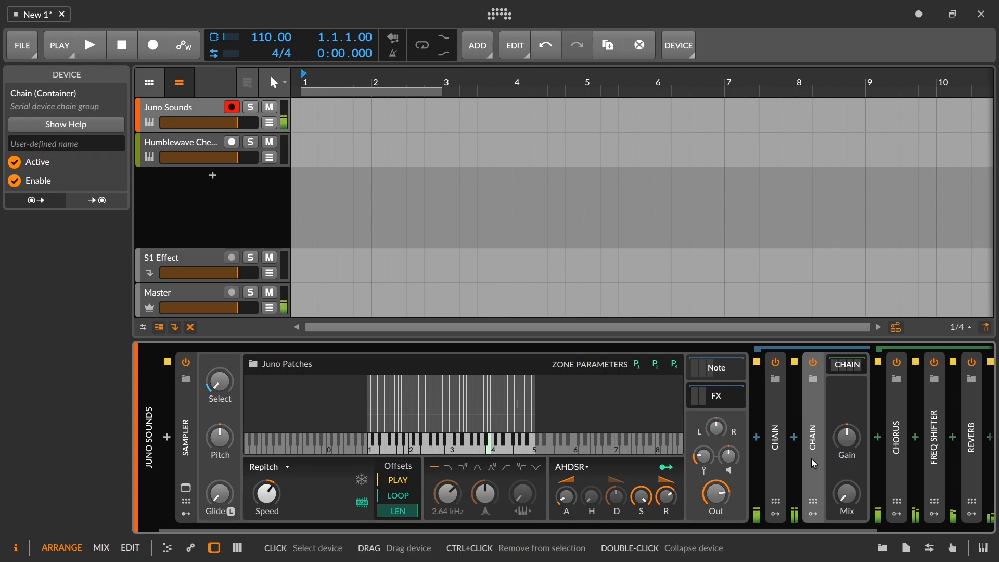
Step: In the Juno Lead group, set Z Param 2 to 100 % for the 19 mid-velocity zones in the upper key range
{"action": "left_click", "coordinate": [190, 489]}
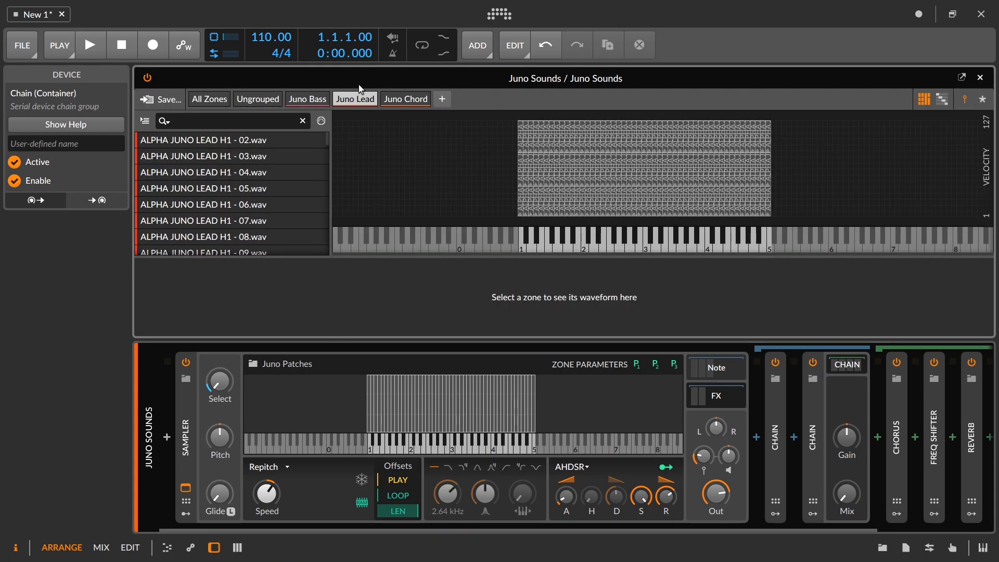
{"action": "left_click", "coordinate": [356, 99]}
{"action": "left_click_drag", "start_coordinate": [791, 163], "coordinate": [675, 168]}
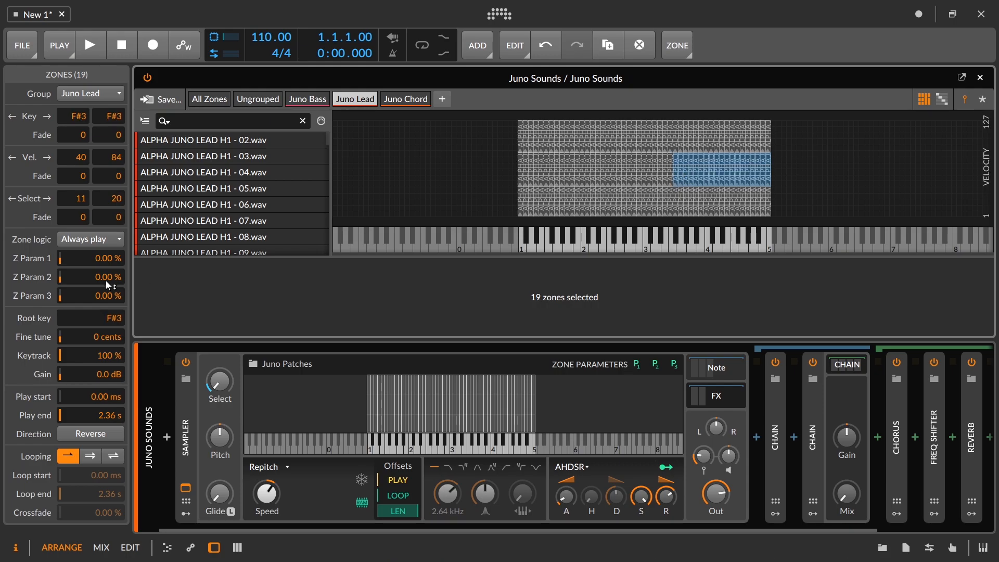
{"action": "left_click_drag", "start_coordinate": [119, 277], "coordinate": [139, 289]}
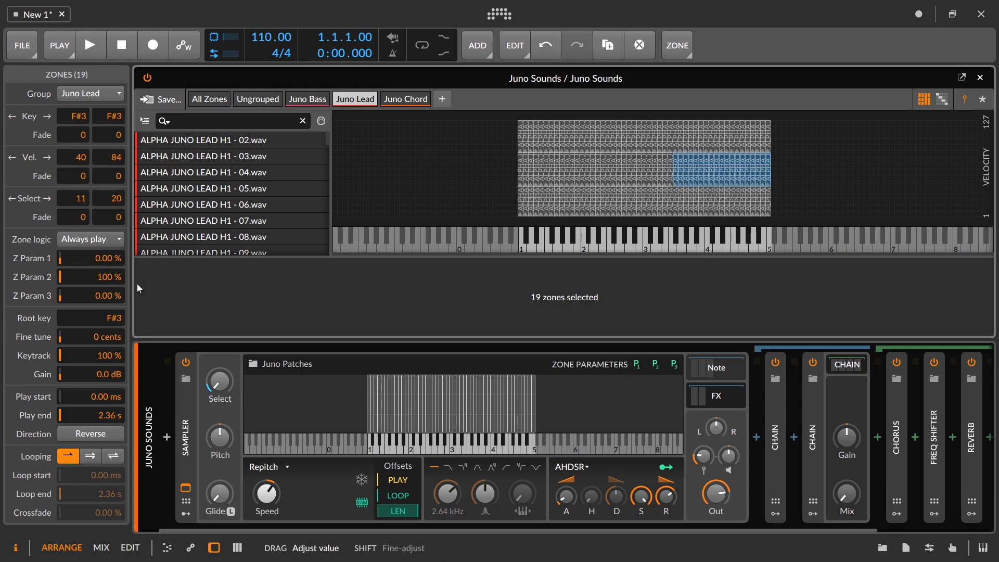
{"action": "left_click", "coordinate": [188, 489]}
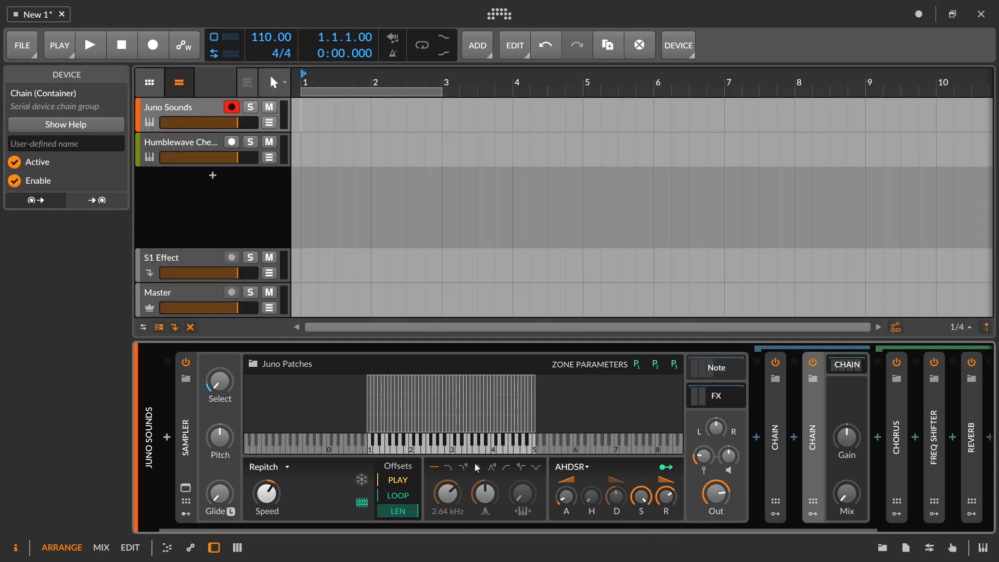
Step: Map Zone Parameter 2 to the Mix of the Chain with the Chorus effects and lengthen the Sampler's envelope release
{"action": "left_click", "coordinate": [672, 365]}
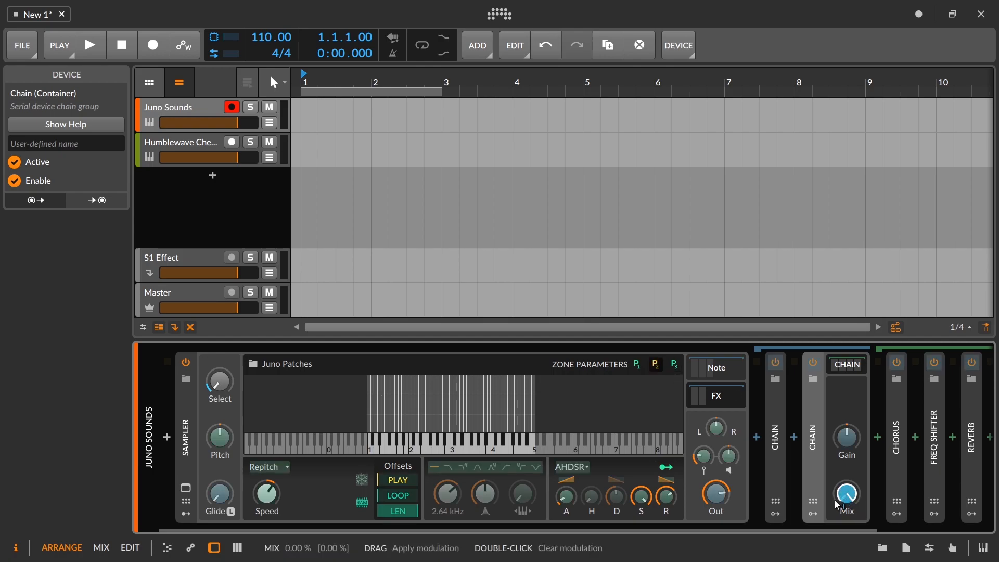
{"action": "left_click", "coordinate": [675, 365]}
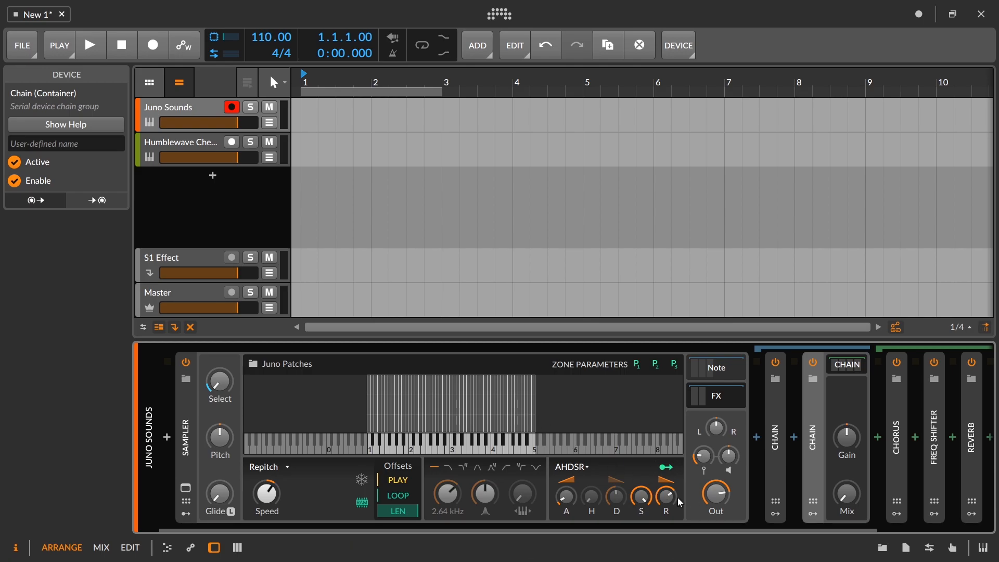
{"action": "left_click_drag", "start_coordinate": [677, 493], "coordinate": [677, 448]}
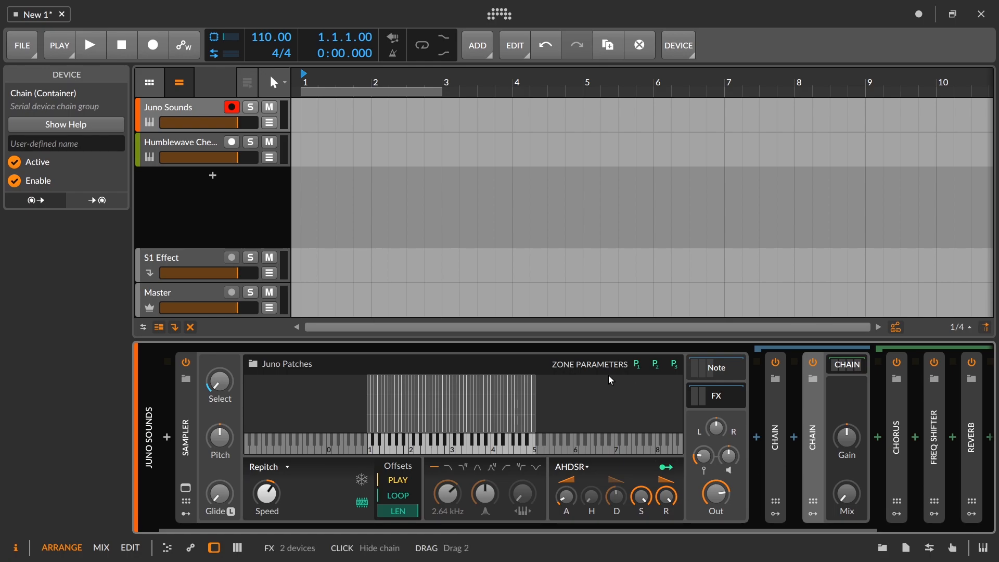
Step: Loop the 19 upper mid-velocity Juno Lead zones in a single direction from about 1.68 s to 1.86 s with 6.33 % crossfade, and inspect the A4 zone
{"action": "left_click", "coordinate": [185, 487]}
{"action": "left_click_drag", "start_coordinate": [809, 174], "coordinate": [677, 174]}
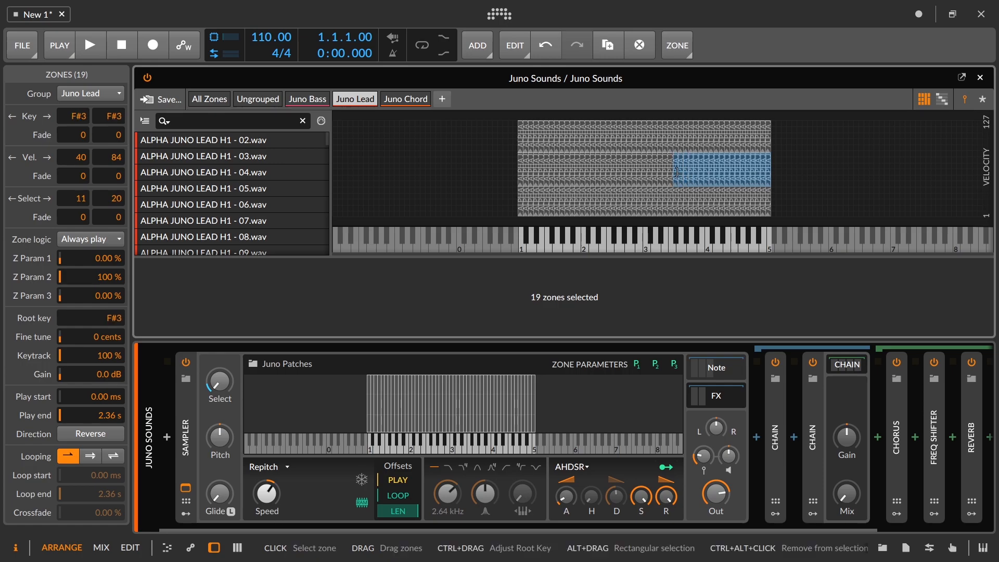
{"action": "left_click", "coordinate": [92, 456]}
{"action": "left_click_drag", "start_coordinate": [98, 512], "coordinate": [106, 471]}
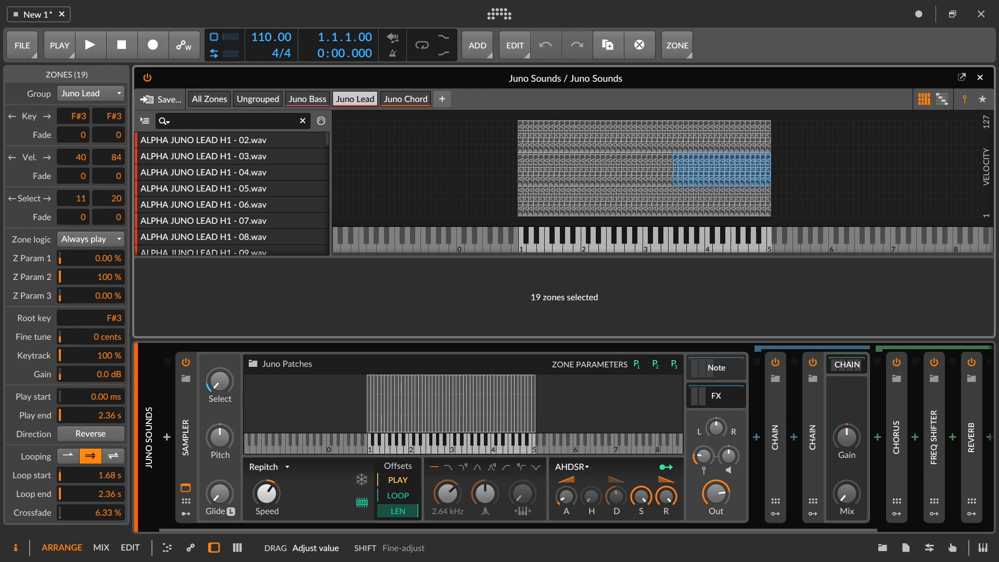
{"action": "left_click_drag", "start_coordinate": [99, 494], "coordinate": [99, 498]}
{"action": "left_click", "coordinate": [790, 185]}
{"action": "left_click", "coordinate": [754, 176]}
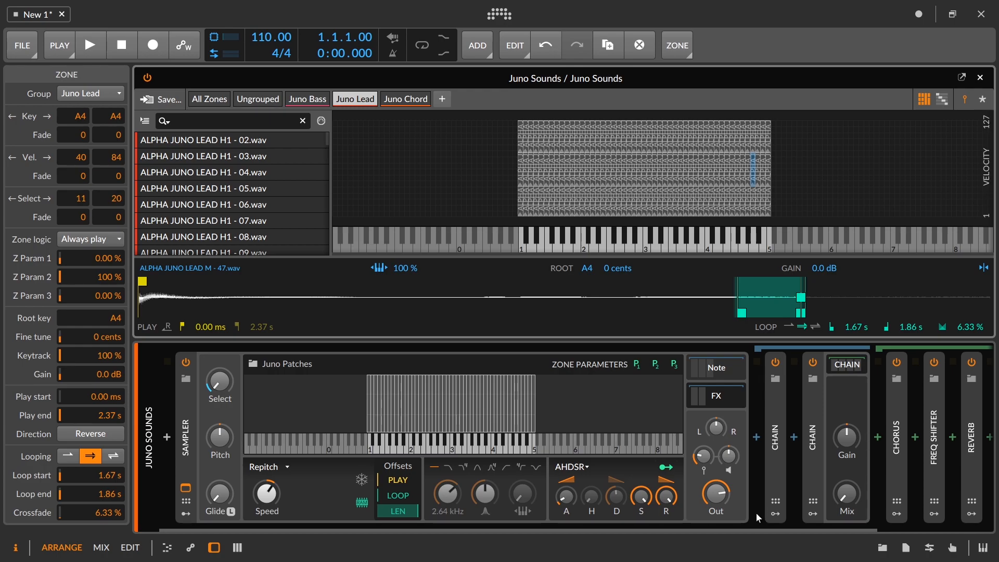
Step: Shorten the amplitude envelope release to 525 ms and map Zone Parameter 2 to the Release Time with positive modulation
{"action": "mouse_move", "coordinate": [668, 503]}
{"action": "left_mouse_down"}
{"action": "mouse_move", "coordinate": [668, 539]}
{"action": "mouse_move", "coordinate": [669, 507]}
{"action": "left_mouse_up"}
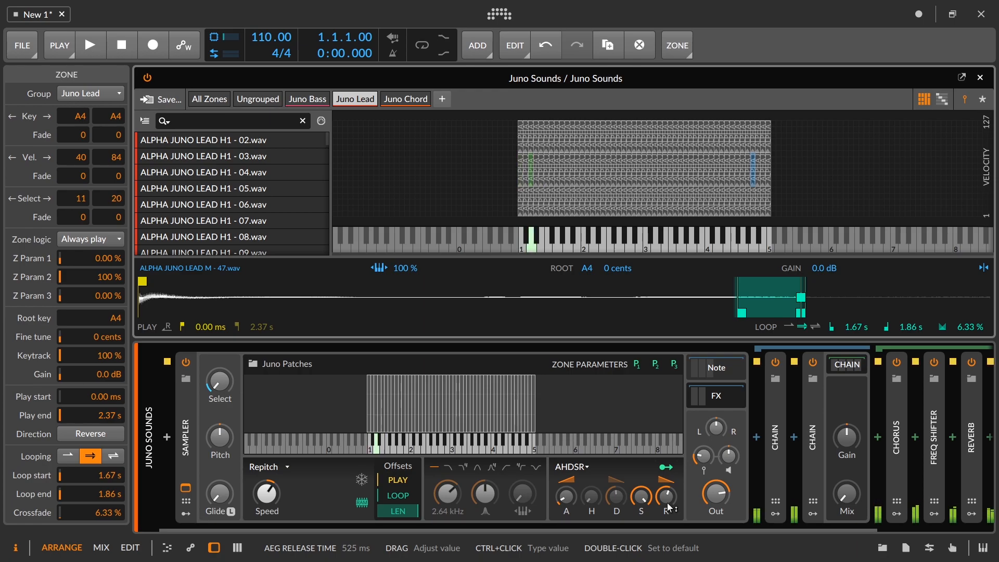
{"action": "left_click", "coordinate": [655, 364]}
{"action": "left_click_drag", "start_coordinate": [671, 502], "coordinate": [671, 471]}
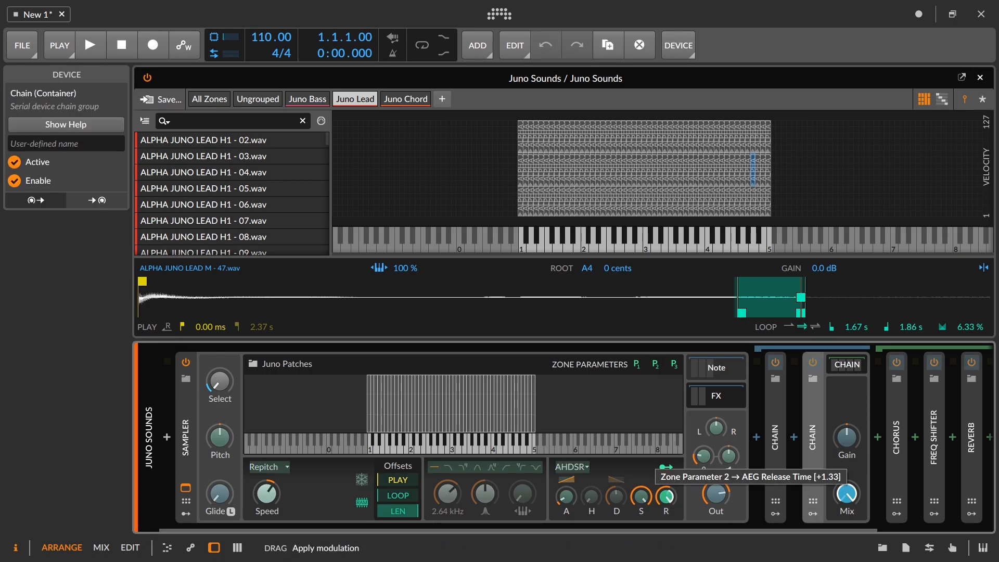
{"action": "left_click_drag", "start_coordinate": [671, 471], "coordinate": [671, 468]}
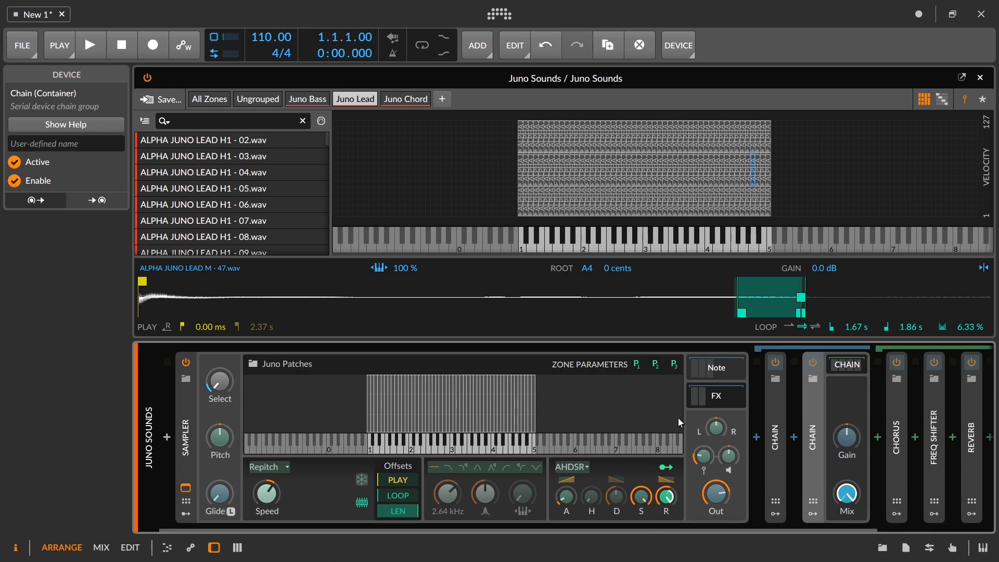
{"action": "left_click_drag", "start_coordinate": [666, 496], "coordinate": [666, 451]}
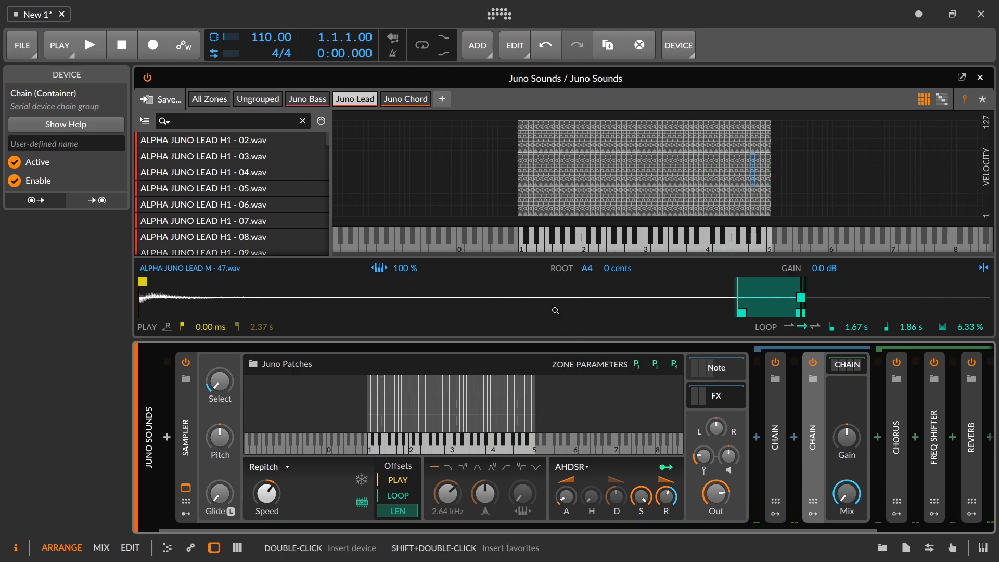
Step: Map Zone Parameter 2 to the amplitude envelope's Attack with positive modulation and fine-tune the modulation amount
{"action": "left_click", "coordinate": [659, 367]}
{"action": "left_click_drag", "start_coordinate": [566, 496], "coordinate": [565, 442]}
{"action": "left_click", "coordinate": [663, 367]}
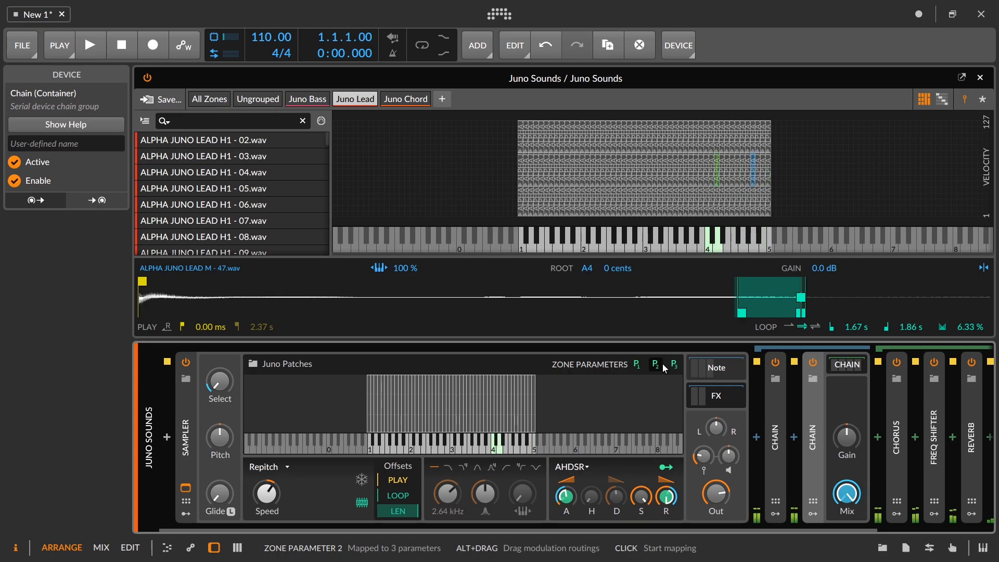
{"action": "left_click", "coordinate": [657, 364]}
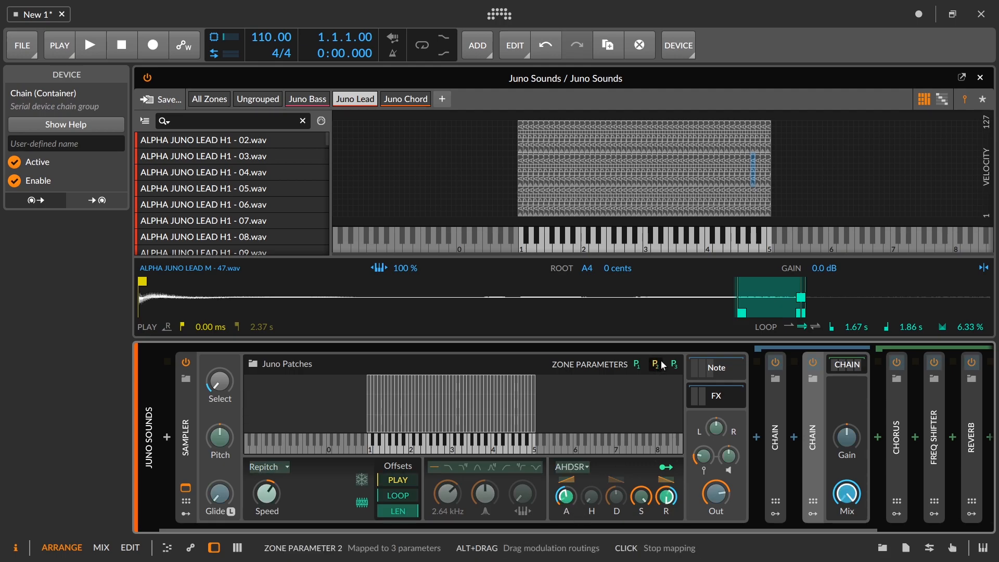
{"action": "left_click_drag", "start_coordinate": [566, 496], "coordinate": [566, 498]}
{"action": "left_click", "coordinate": [661, 369]}
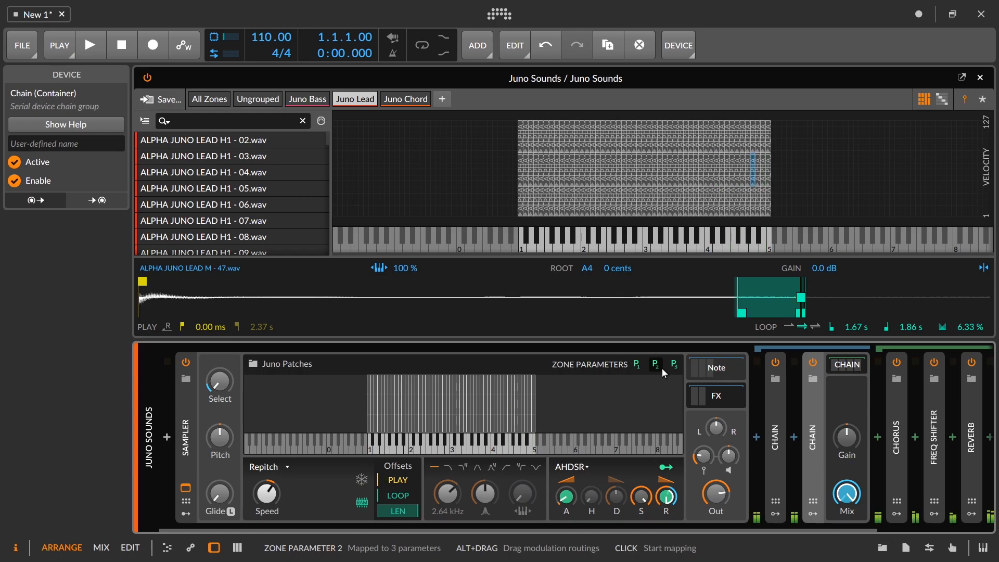
Step: Insert a Dynamics device after EQ-5 in the Chorus effects Chain and adjust its Lo Threshold Ratio for upward compression
{"action": "left_click_drag", "start_coordinate": [666, 527], "coordinate": [812, 526]}
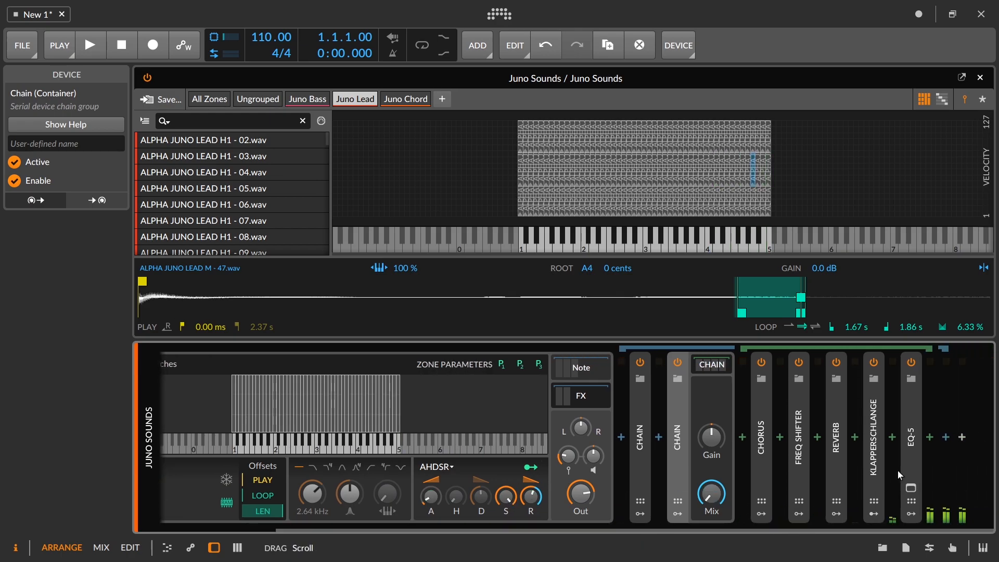
{"action": "left_click", "coordinate": [936, 438]}
{"action": "type", "text": "d"}
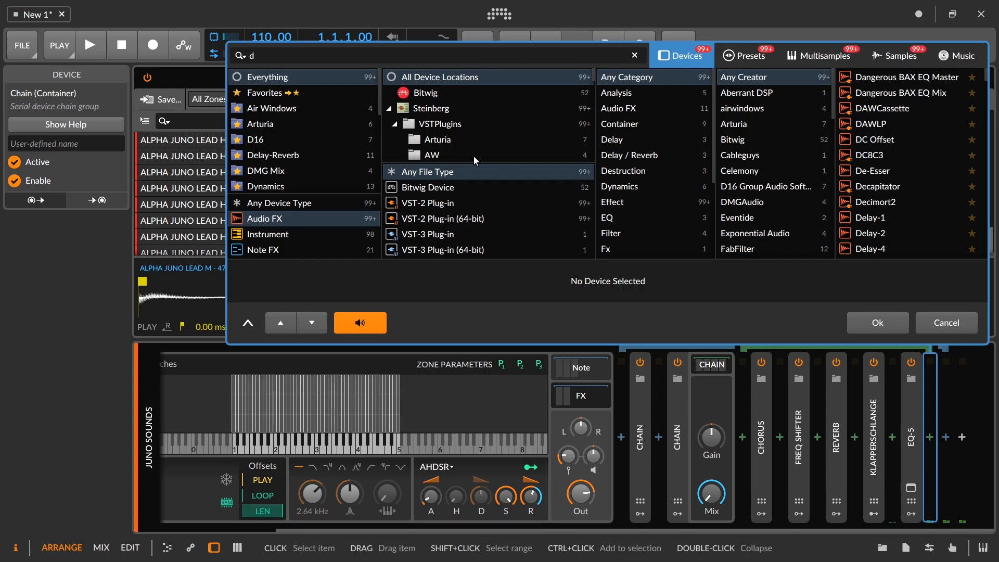
{"action": "type", "text": "ynamic"}
{"action": "left_click", "coordinate": [885, 78]}
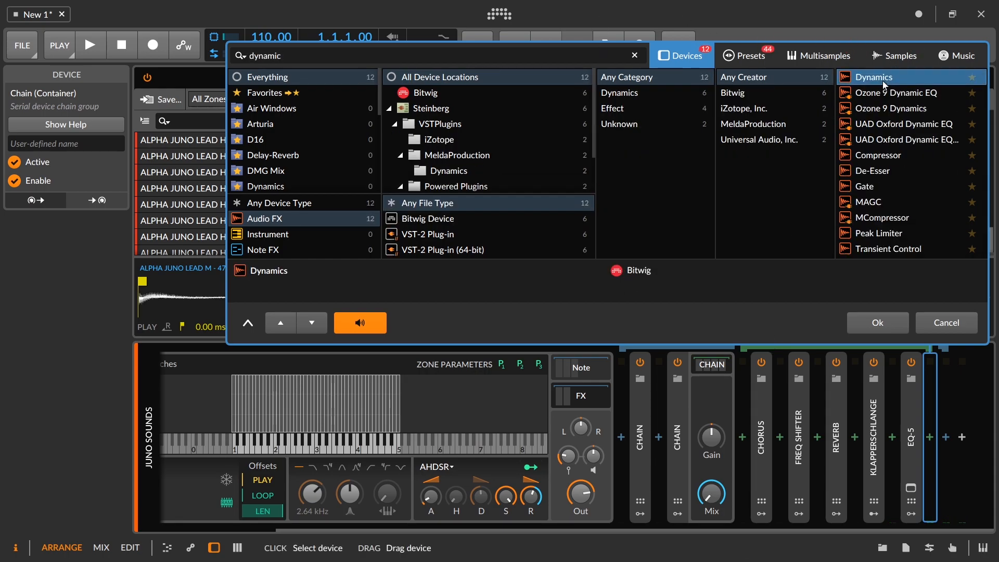
{"action": "left_click", "coordinate": [889, 323]}
{"action": "left_click_drag", "start_coordinate": [758, 535], "coordinate": [957, 507]}
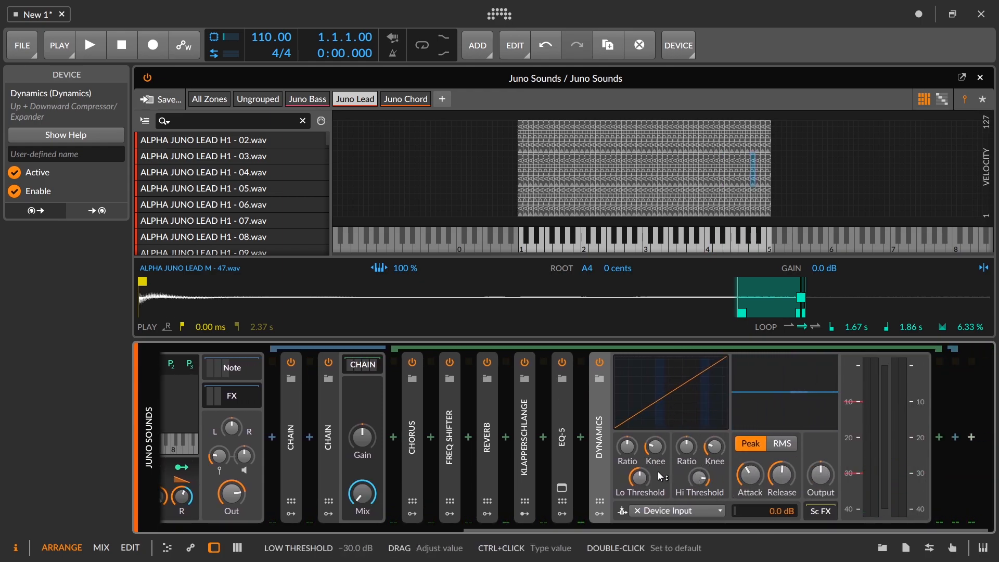
{"action": "left_click_drag", "start_coordinate": [627, 446], "coordinate": [654, 434]}
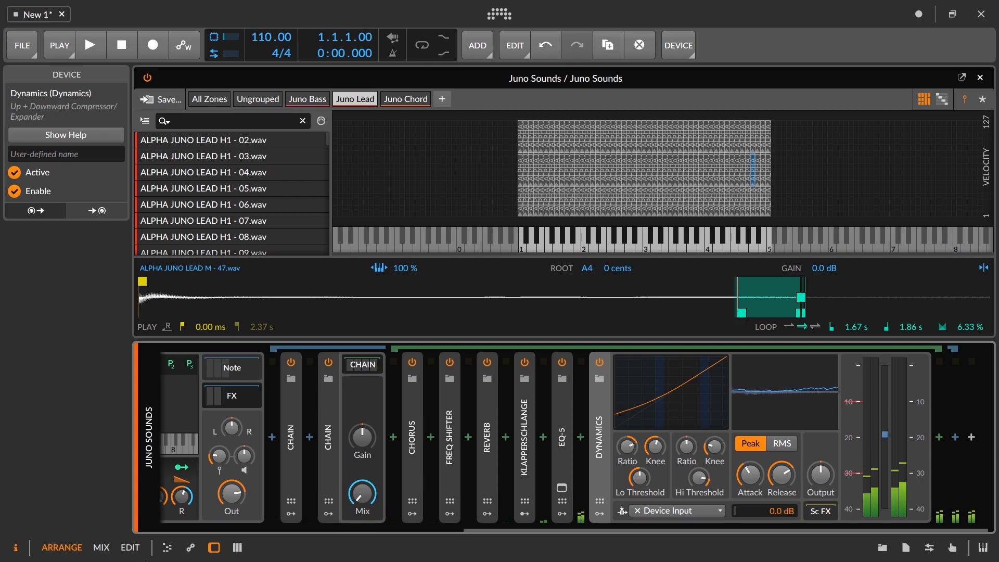
Step: Hide the Sampler's expanded zone editor and briefly start and stop playback
{"action": "scroll", "coordinate": [249, 511], "scroll_direction": "up", "scroll_amount": 6}
{"action": "left_click", "coordinate": [186, 488]}
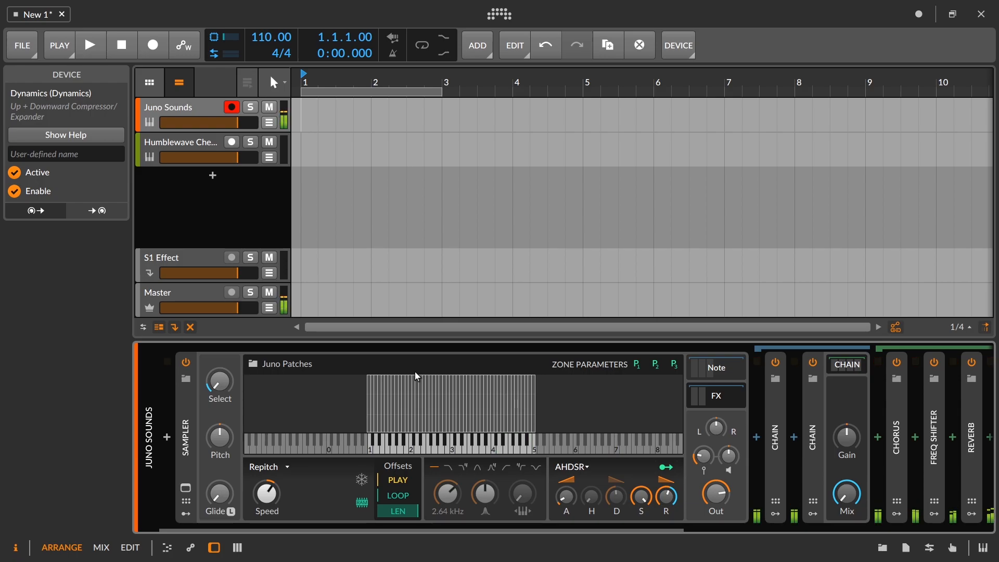
{"action": "key", "text": "space"}
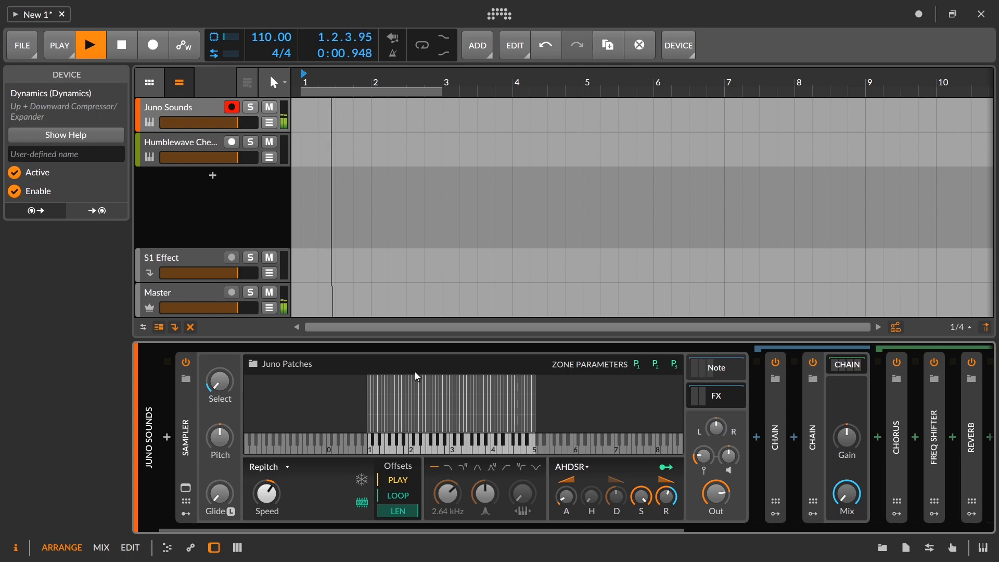
{"action": "key", "text": "space"}
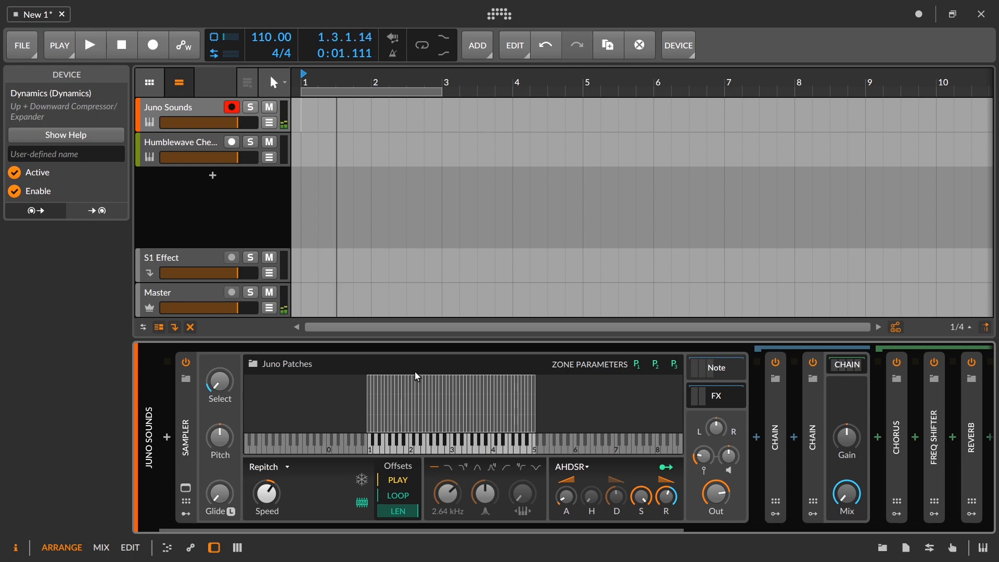